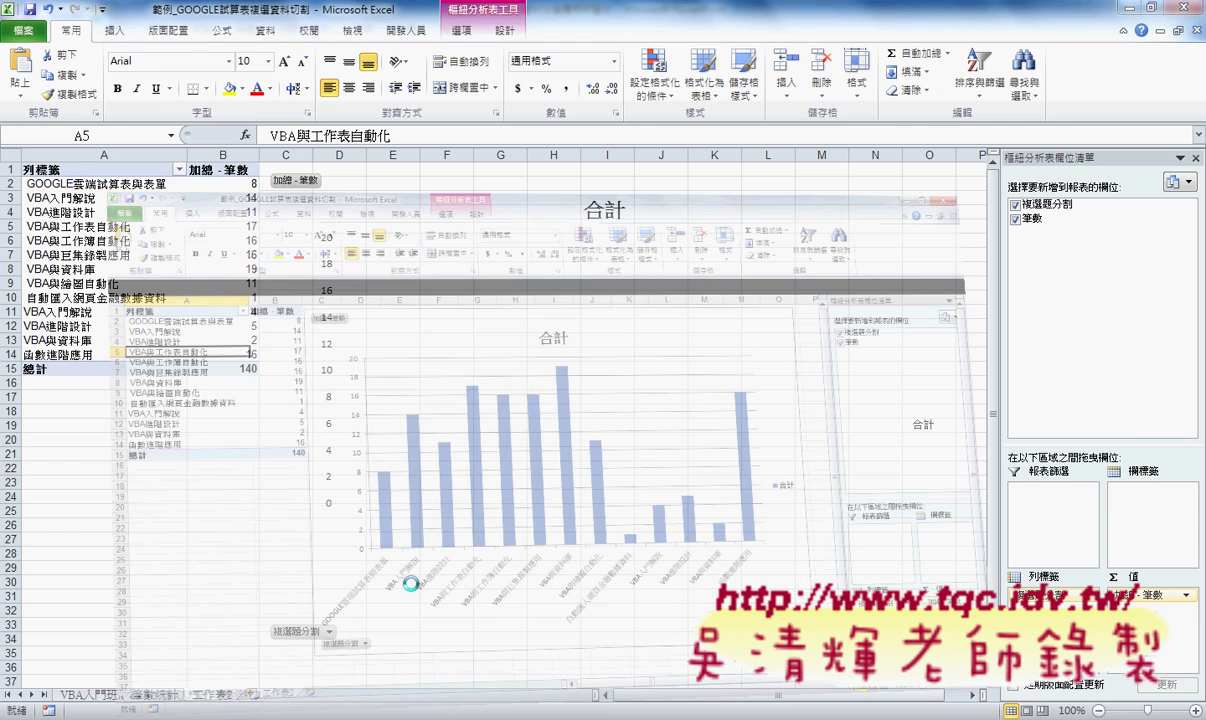
Close the leftover Excel chart workbook without saving, leaving PowerPoint on slide 63
{"action": "left_click", "coordinate": [150, 635]}
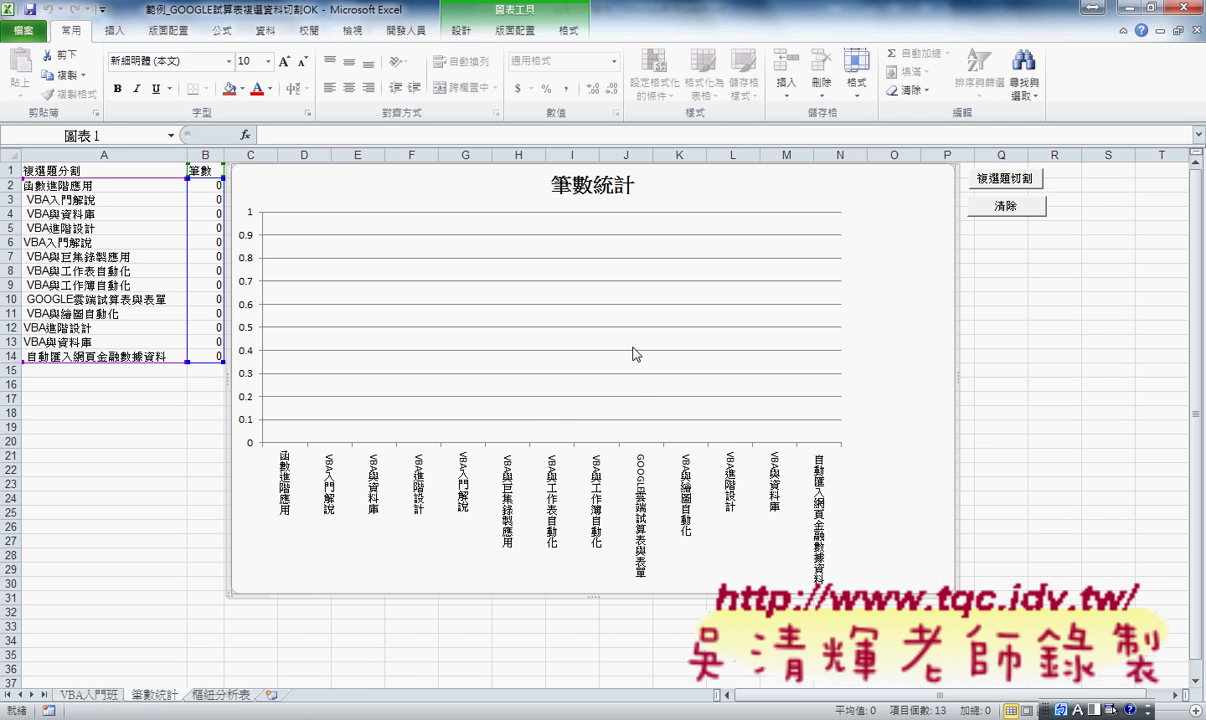
{"action": "left_click", "coordinate": [1190, 8]}
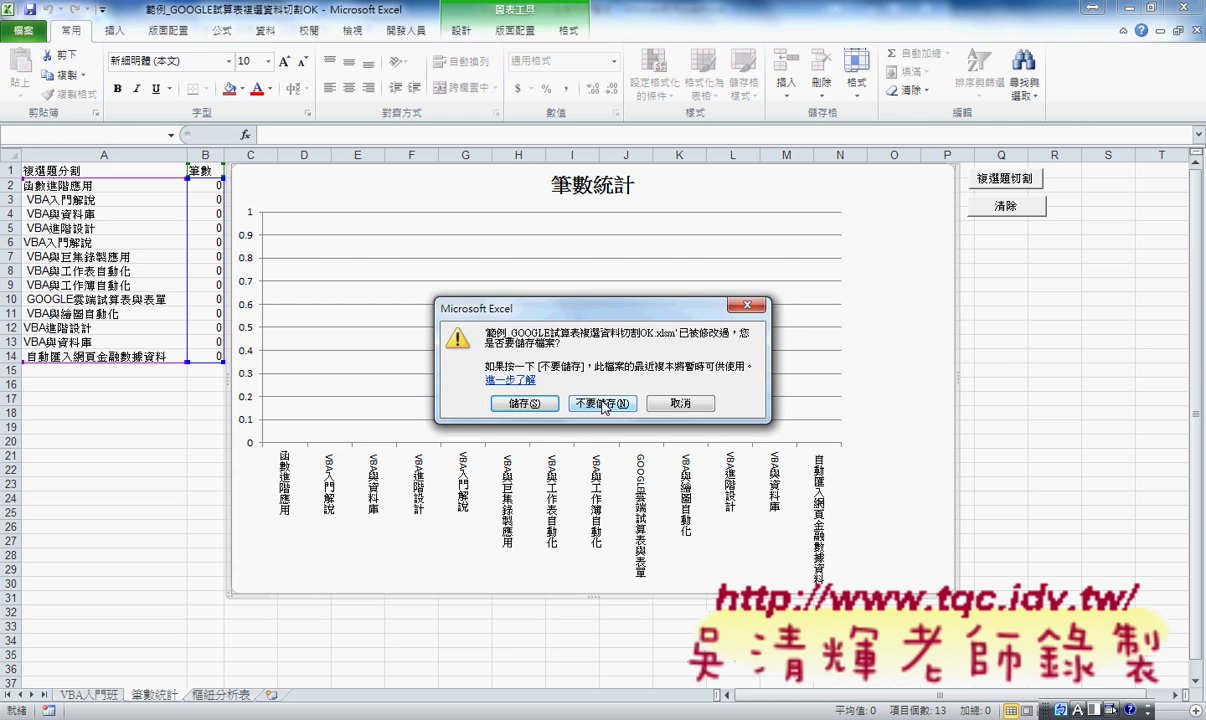
{"action": "left_click", "coordinate": [566, 403]}
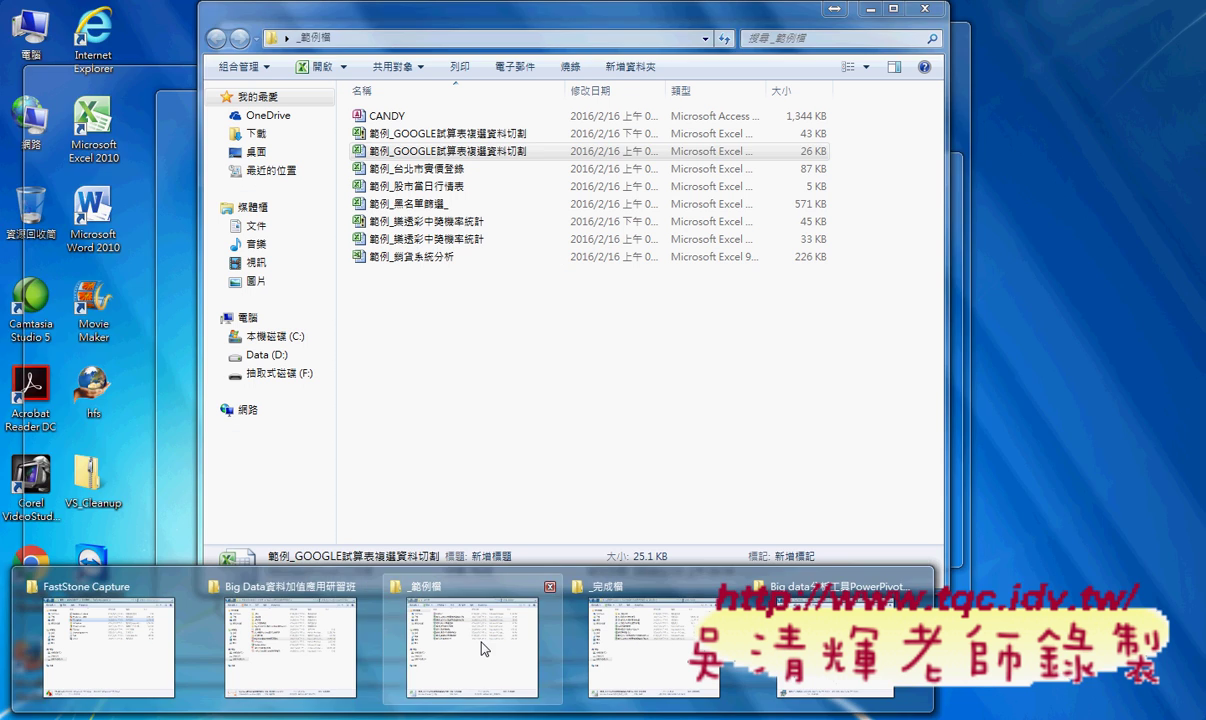
Open 範例_黑名單篩選_.xlsx from the _範例檔 folder in Explorer
{"action": "left_click", "coordinate": [484, 648]}
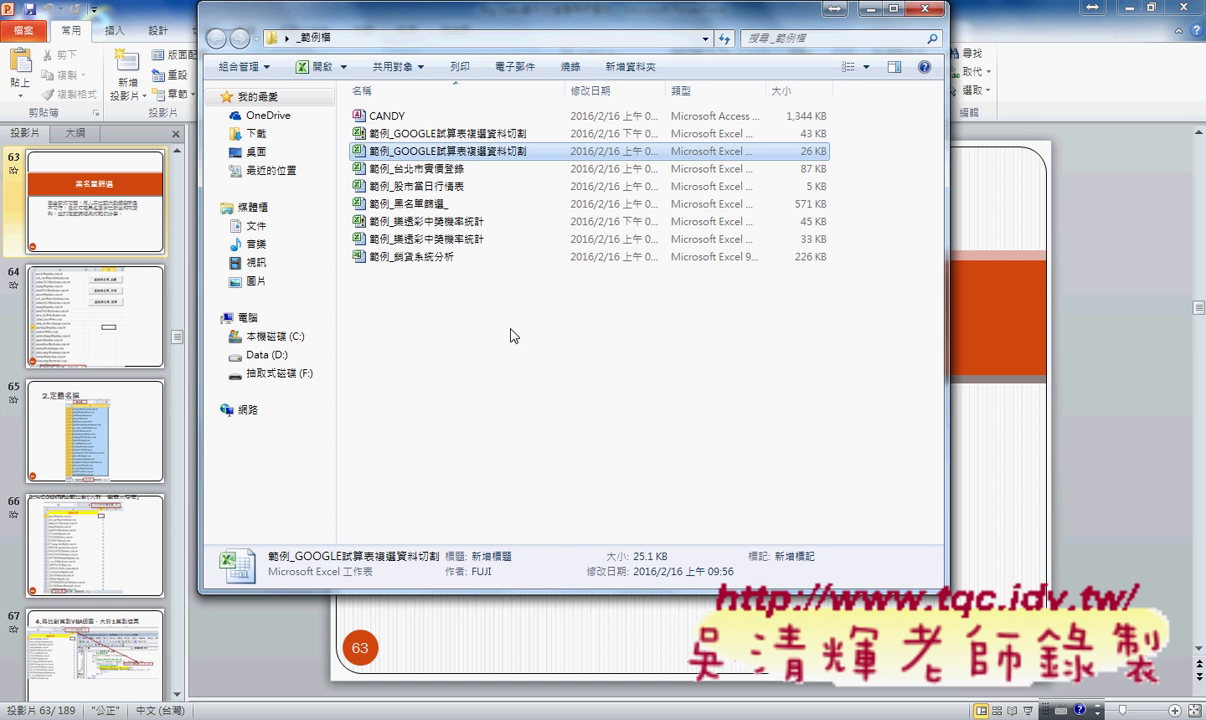
{"action": "double_click", "coordinate": [447, 204]}
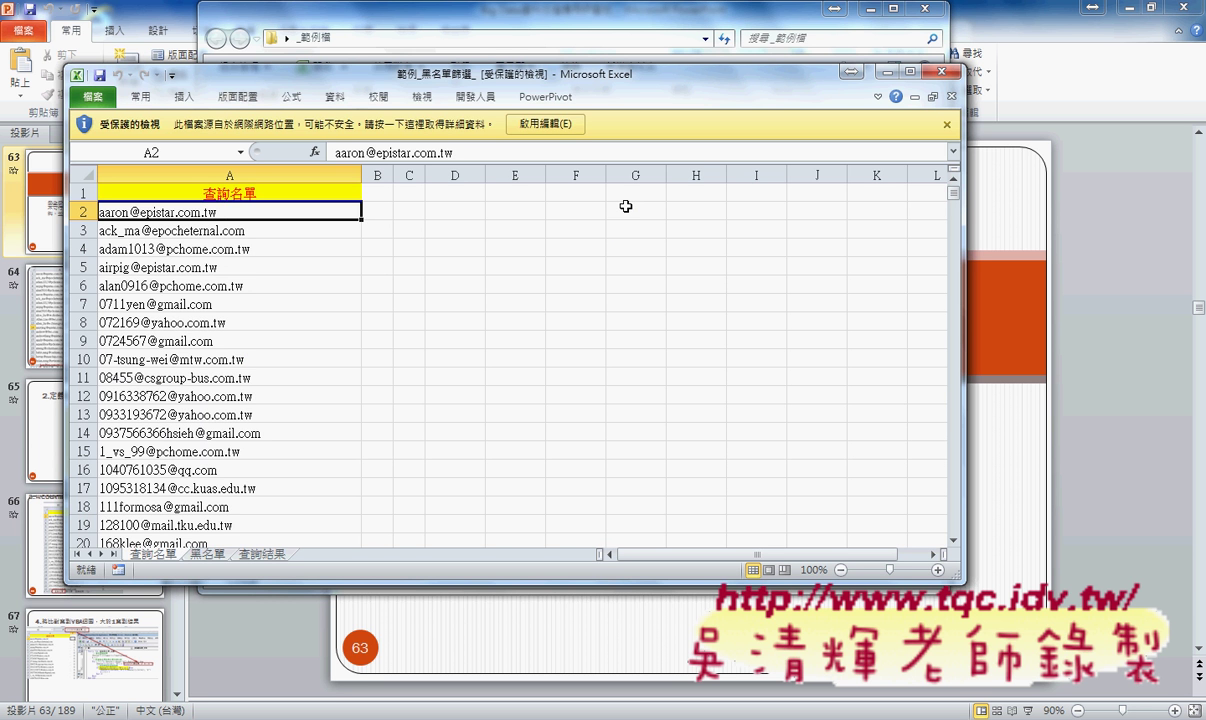
Enable editing, maximise the window, and jump to the last entry on the 黑名單 sheet
{"action": "left_click", "coordinate": [557, 125]}
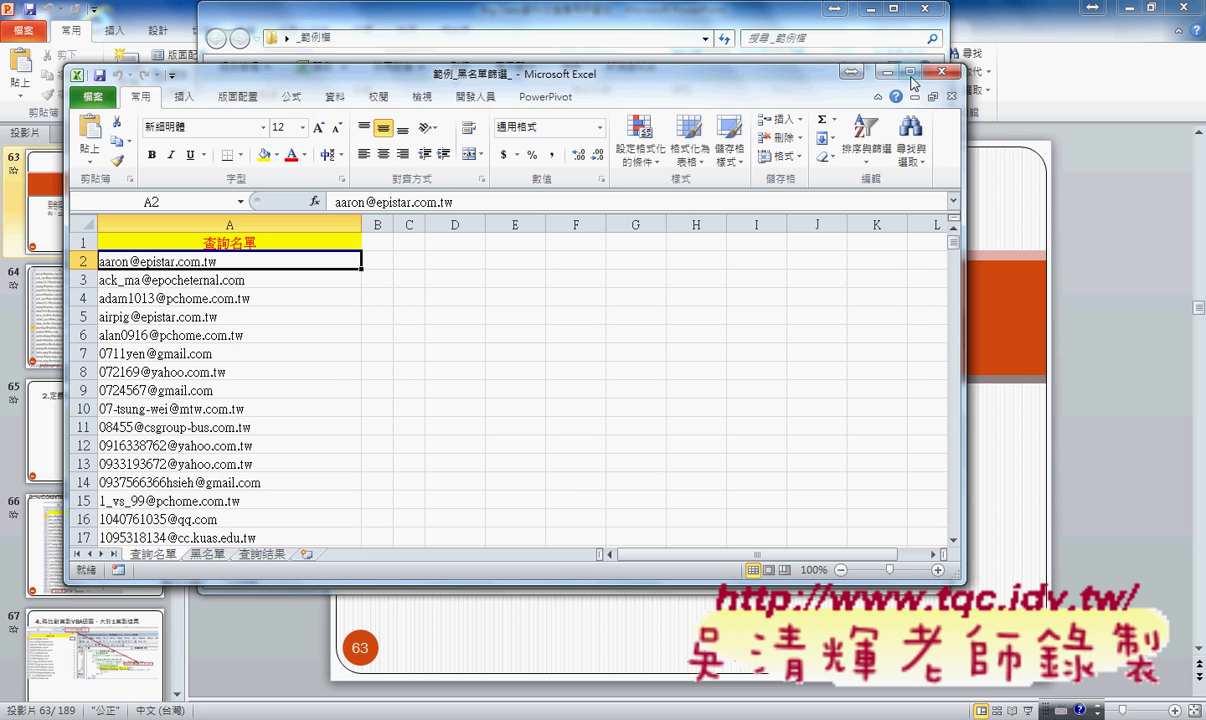
{"action": "double_click", "coordinate": [857, 68]}
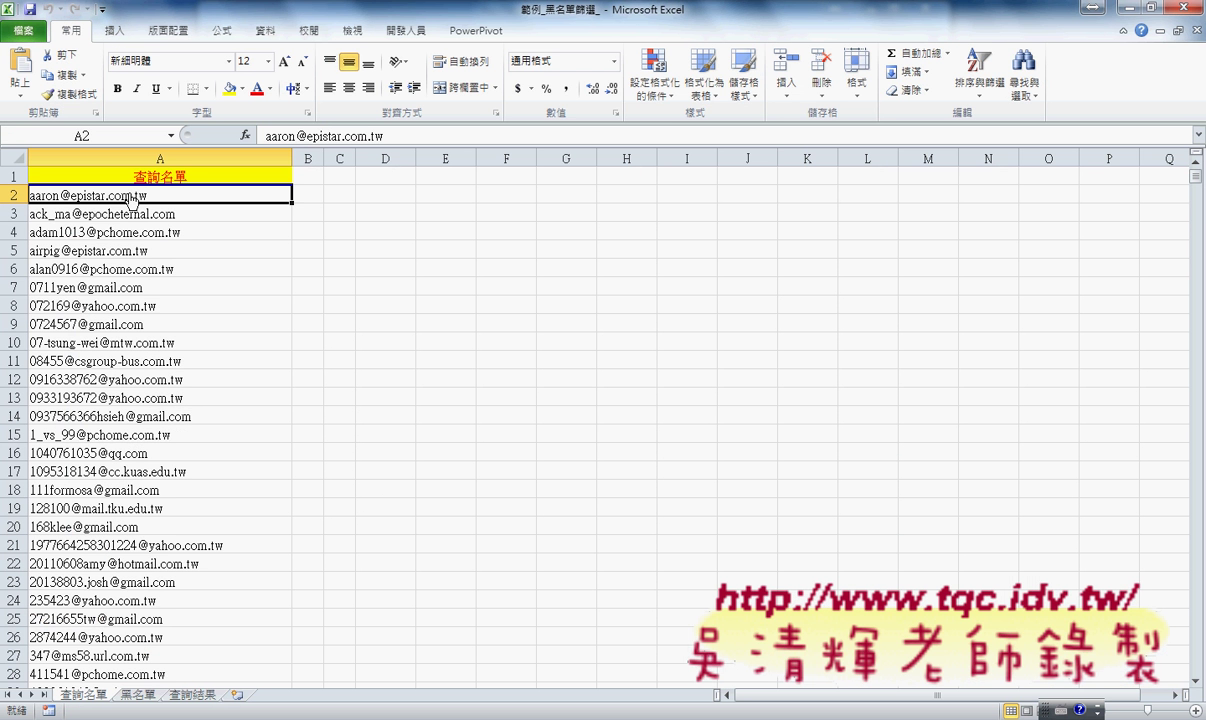
{"action": "left_click", "coordinate": [136, 696]}
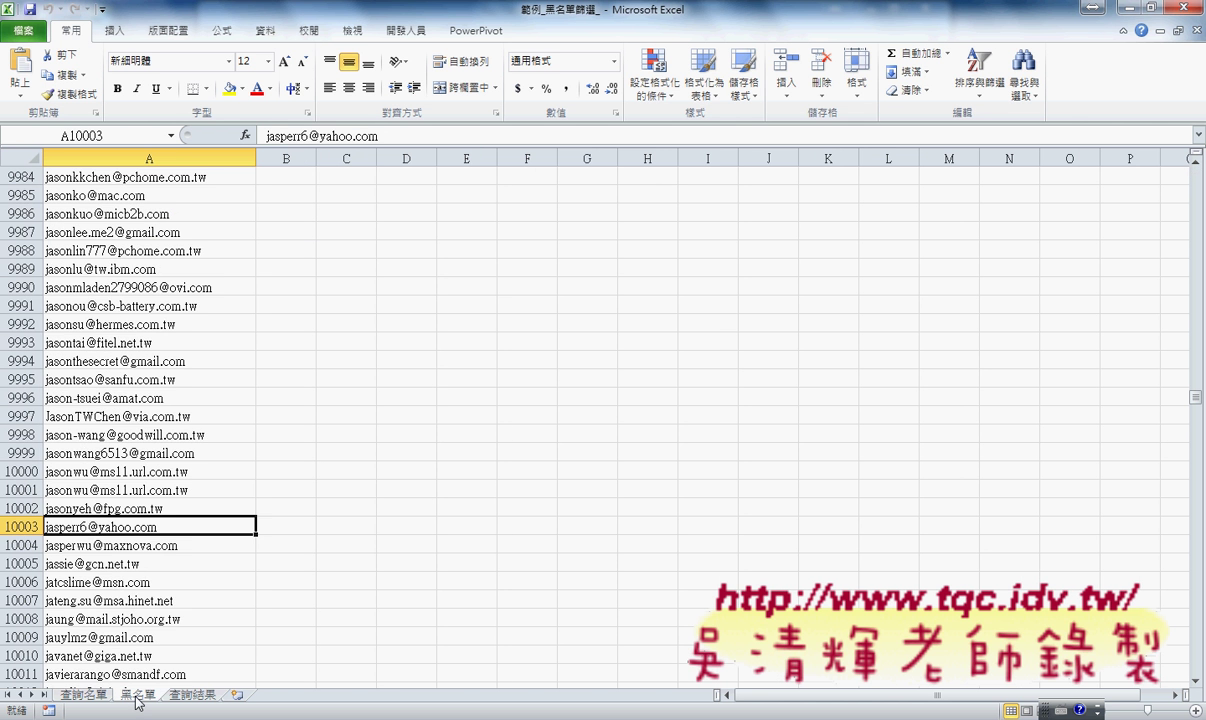
{"action": "scroll", "coordinate": [167, 460], "scroll_direction": "up", "scroll_amount": 3}
{"action": "scroll", "coordinate": [167, 480], "scroll_direction": "up", "scroll_amount": 6}
{"action": "scroll", "coordinate": [167, 503], "scroll_direction": "down", "scroll_amount": 8}
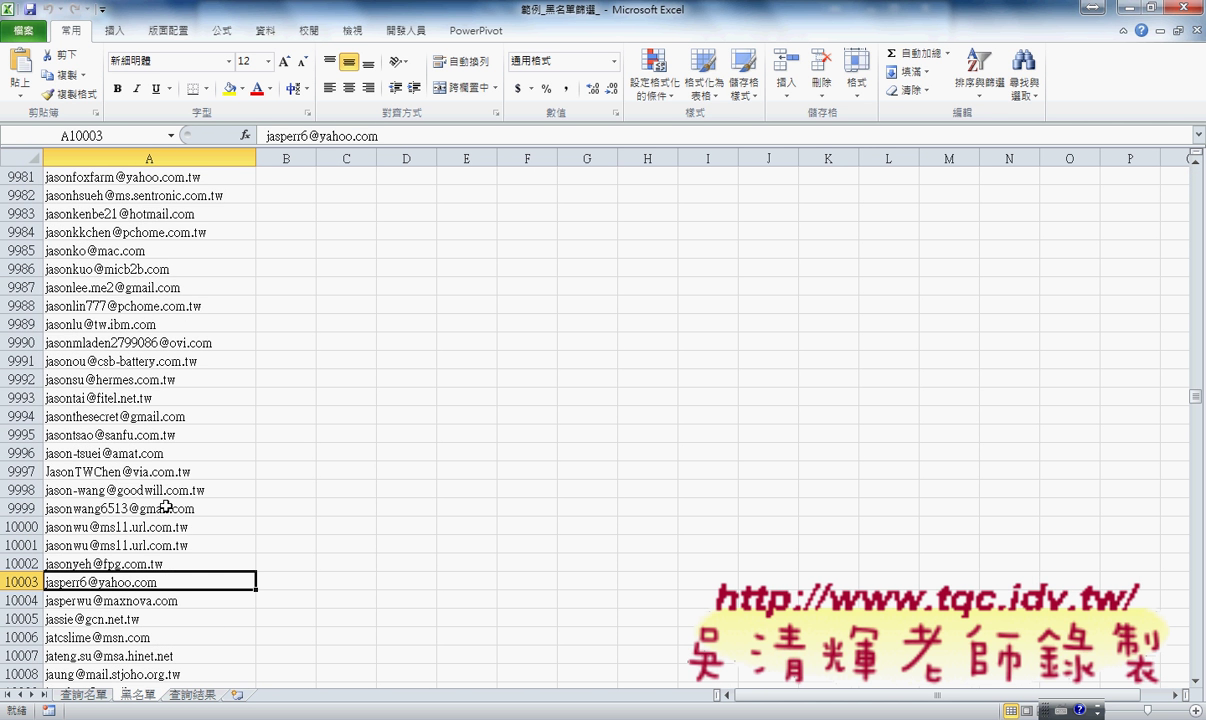
{"action": "key", "text": "ctrl+Down"}
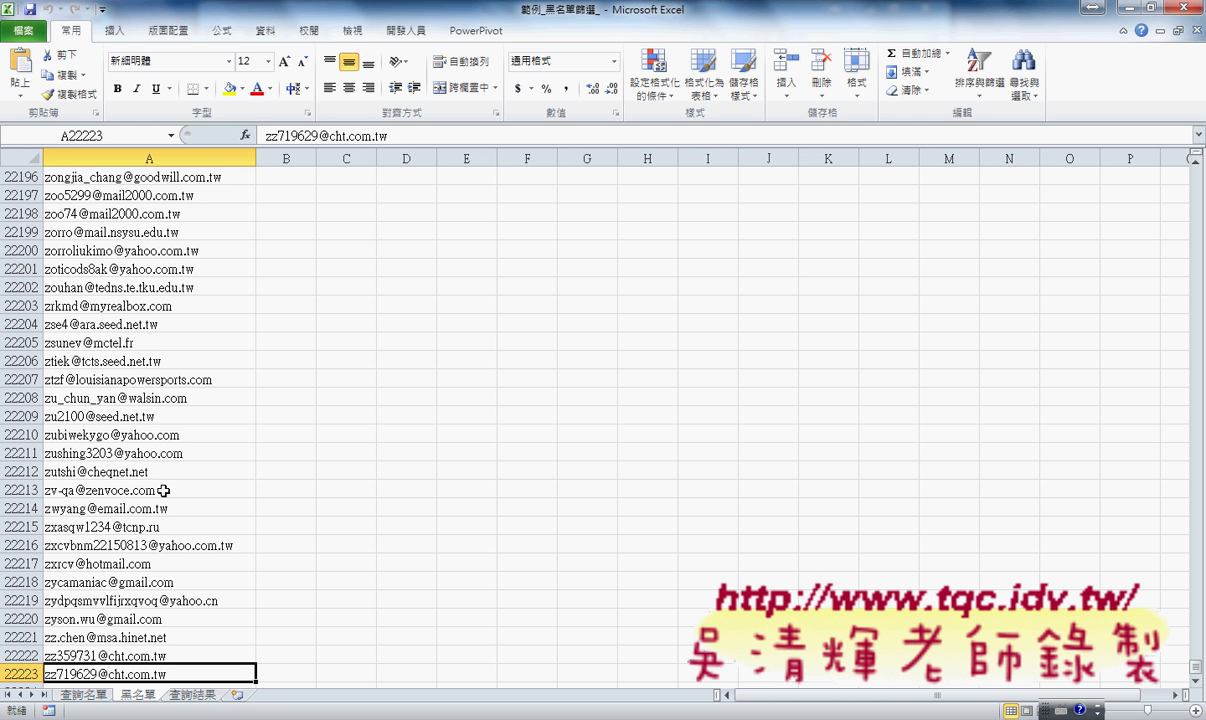
Browse the 查詢結果 and 黑名單 sheets, ending back on 查詢名單
{"action": "left_click", "coordinate": [192, 694]}
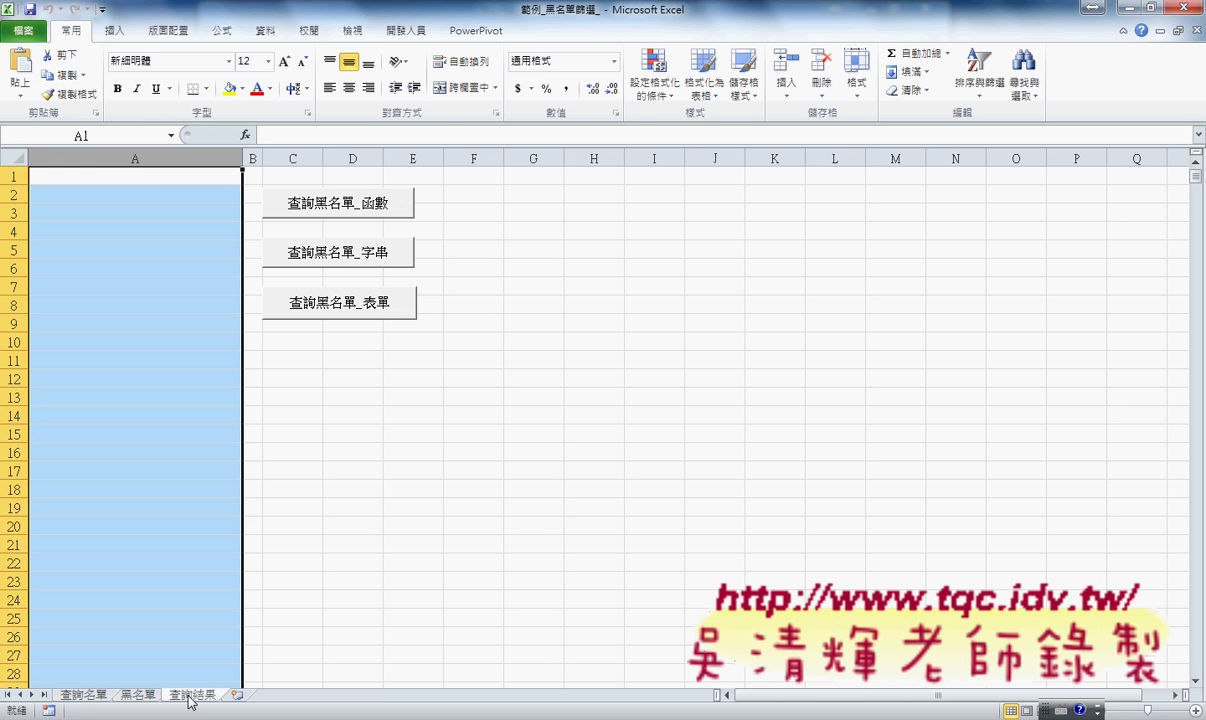
{"action": "left_click_drag", "start_coordinate": [153, 174], "coordinate": [152, 657]}
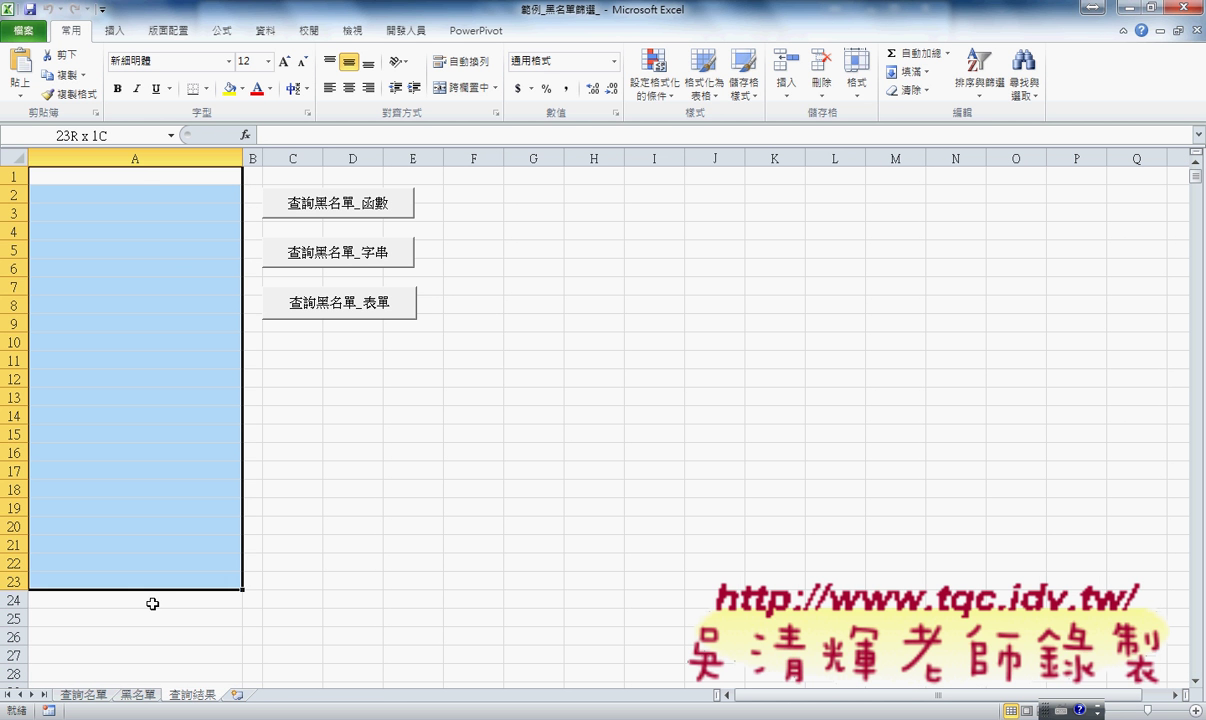
{"action": "left_click", "coordinate": [83, 694]}
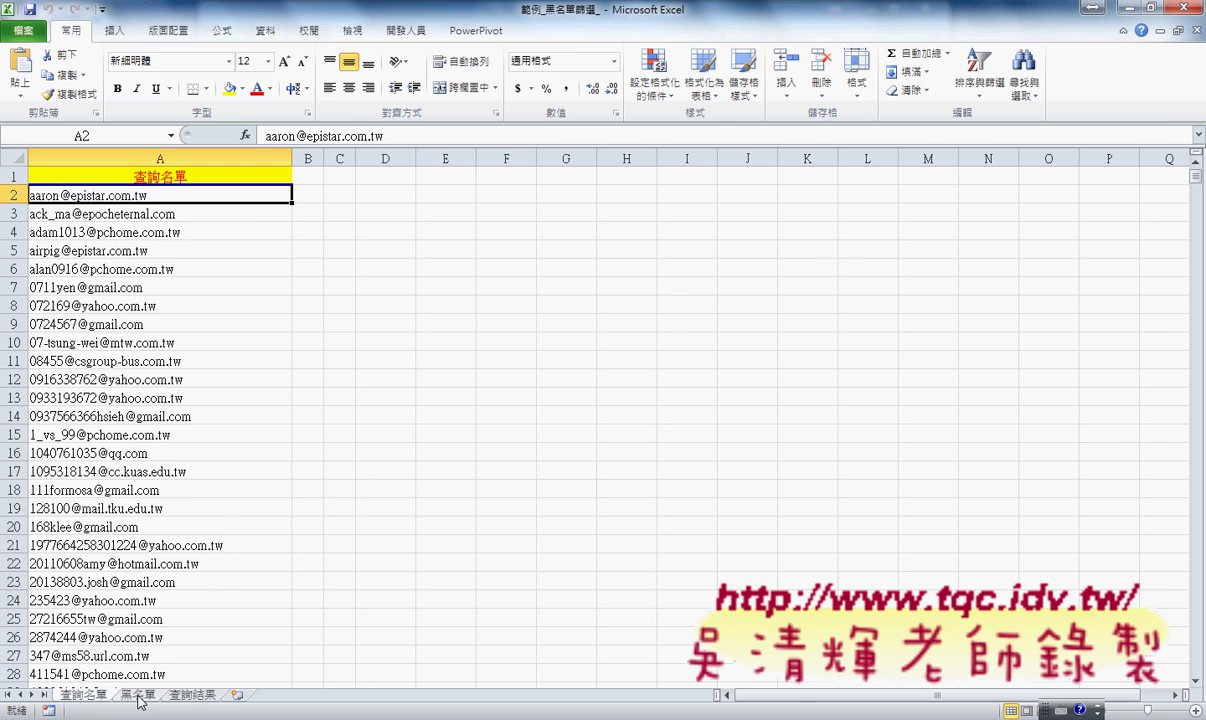
{"action": "left_click", "coordinate": [138, 695]}
{"action": "left_click", "coordinate": [192, 694]}
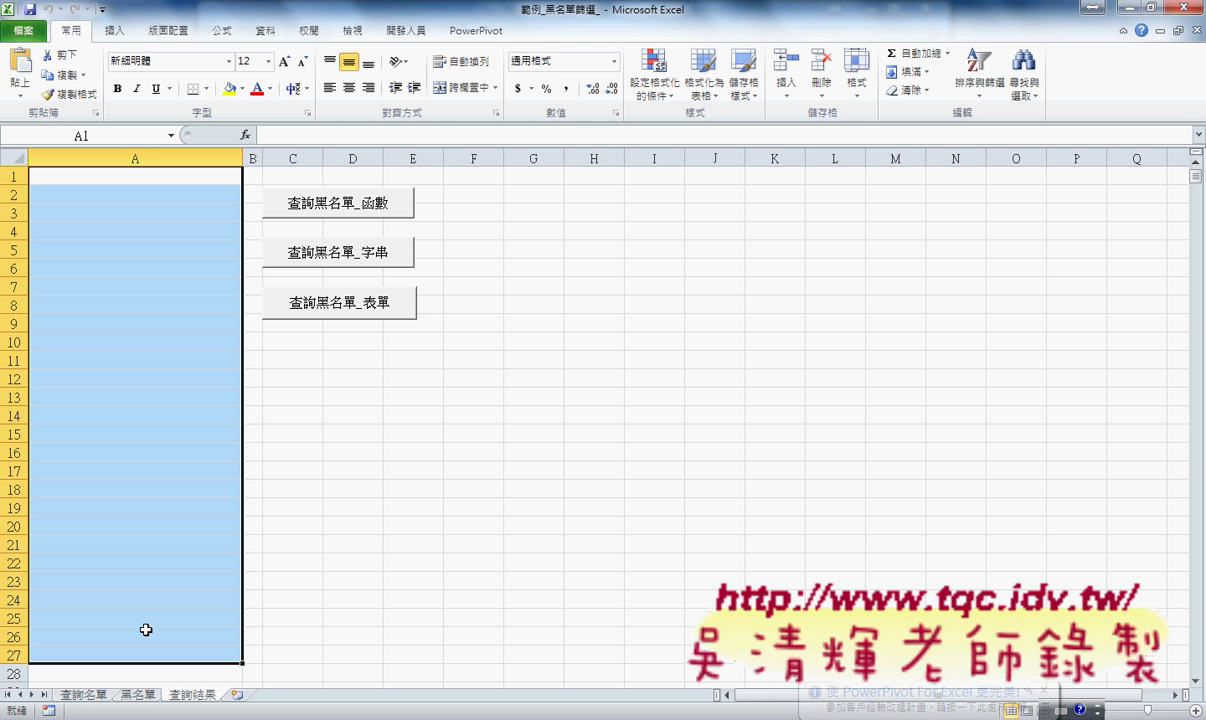
{"action": "left_click", "coordinate": [84, 696]}
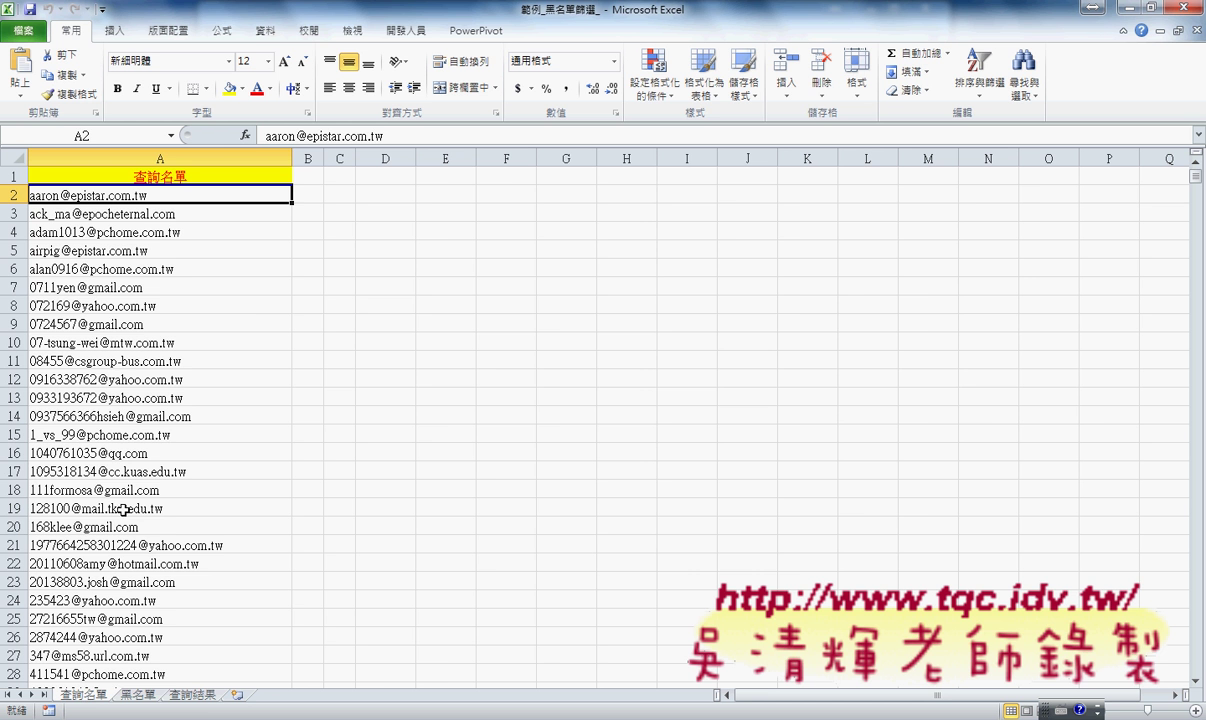
Switch to the 黑名單 sheet and scroll back up through column A
{"action": "left_click", "coordinate": [145, 696]}
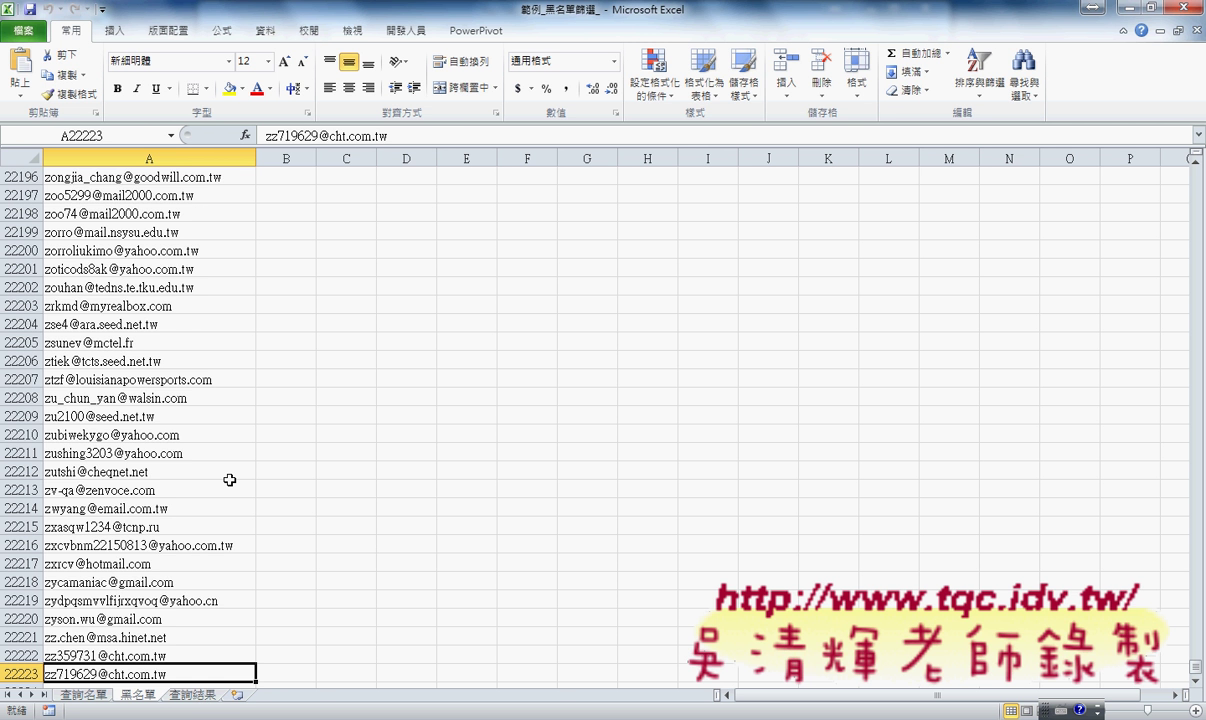
{"action": "scroll", "coordinate": [229, 480], "scroll_direction": "up", "scroll_amount": 7}
{"action": "scroll", "coordinate": [229, 480], "scroll_direction": "up", "scroll_amount": 6}
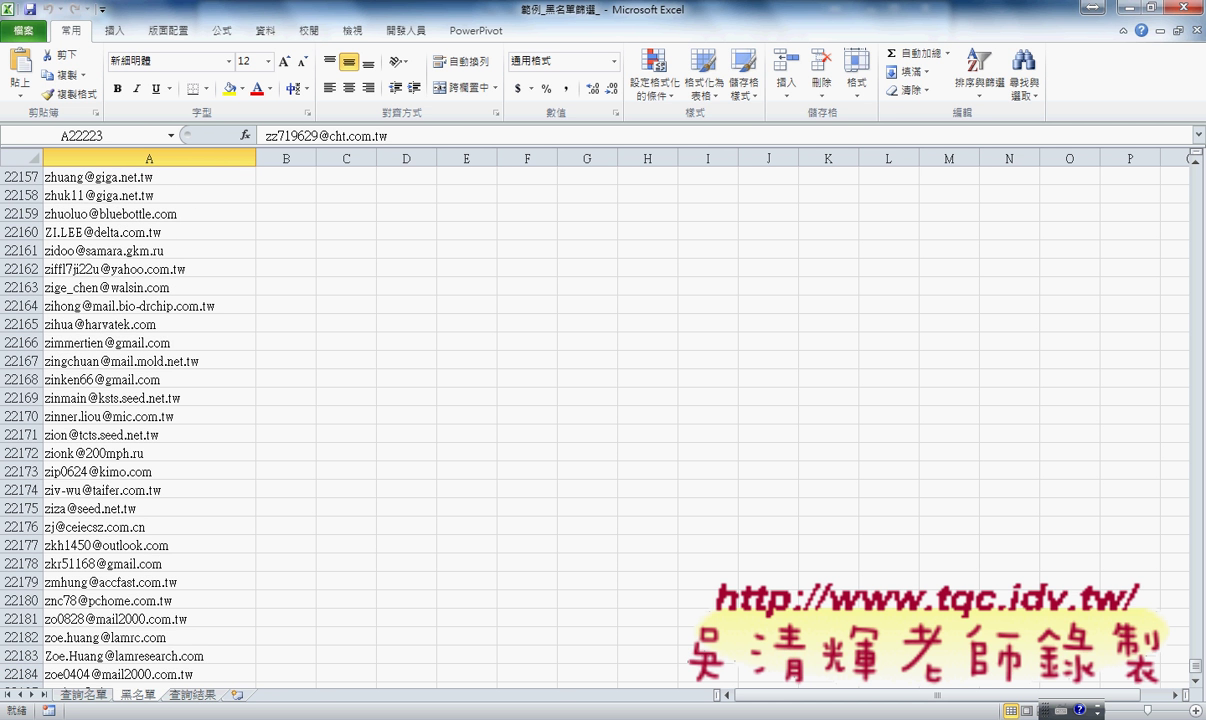
Name the whole column A list 黑名單 from its top-row header, then return to 查詢名單
{"action": "left_click_drag", "start_coordinate": [1196, 668], "coordinate": [1196, 172]}
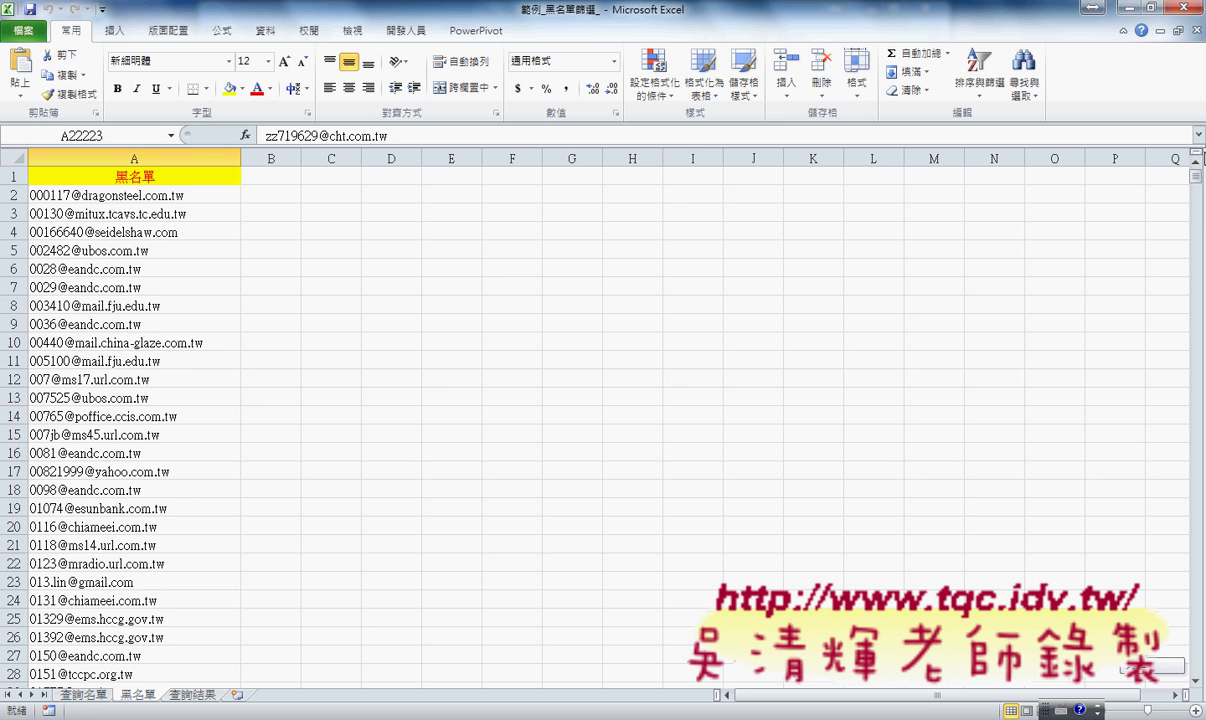
{"action": "left_click", "coordinate": [181, 177]}
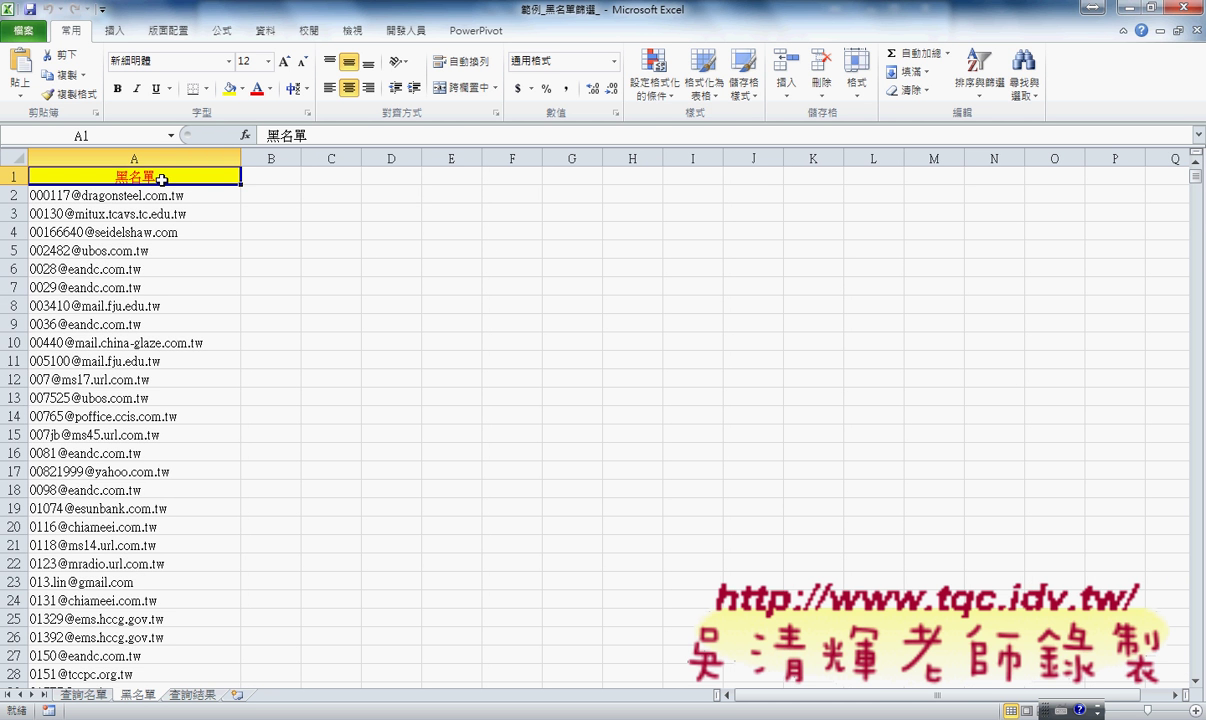
{"action": "key", "text": "ctrl+shift+Down"}
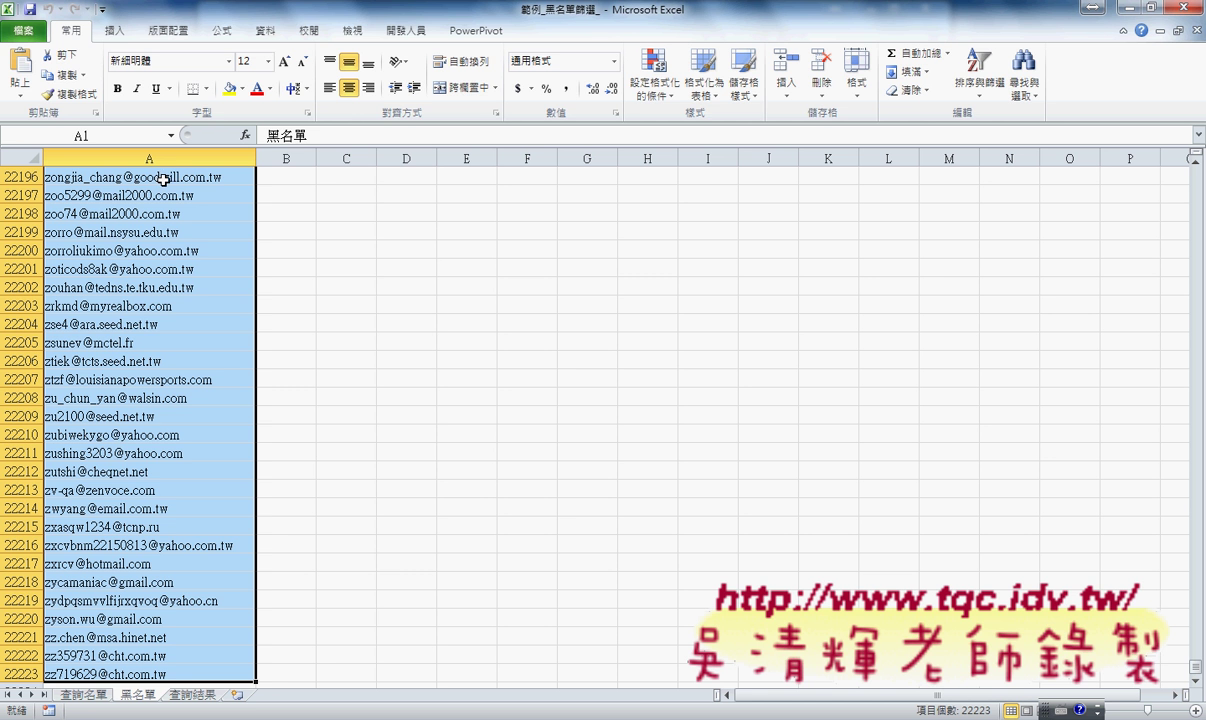
{"action": "left_click", "coordinate": [222, 31]}
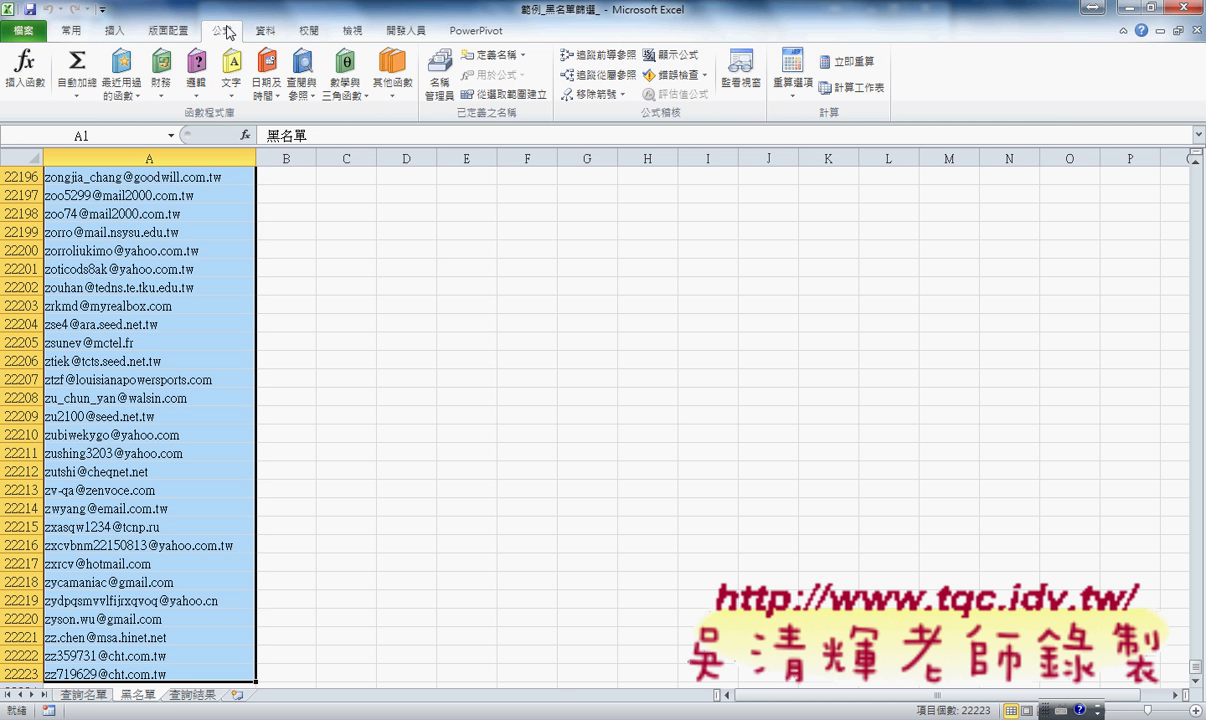
{"action": "left_click", "coordinate": [515, 95]}
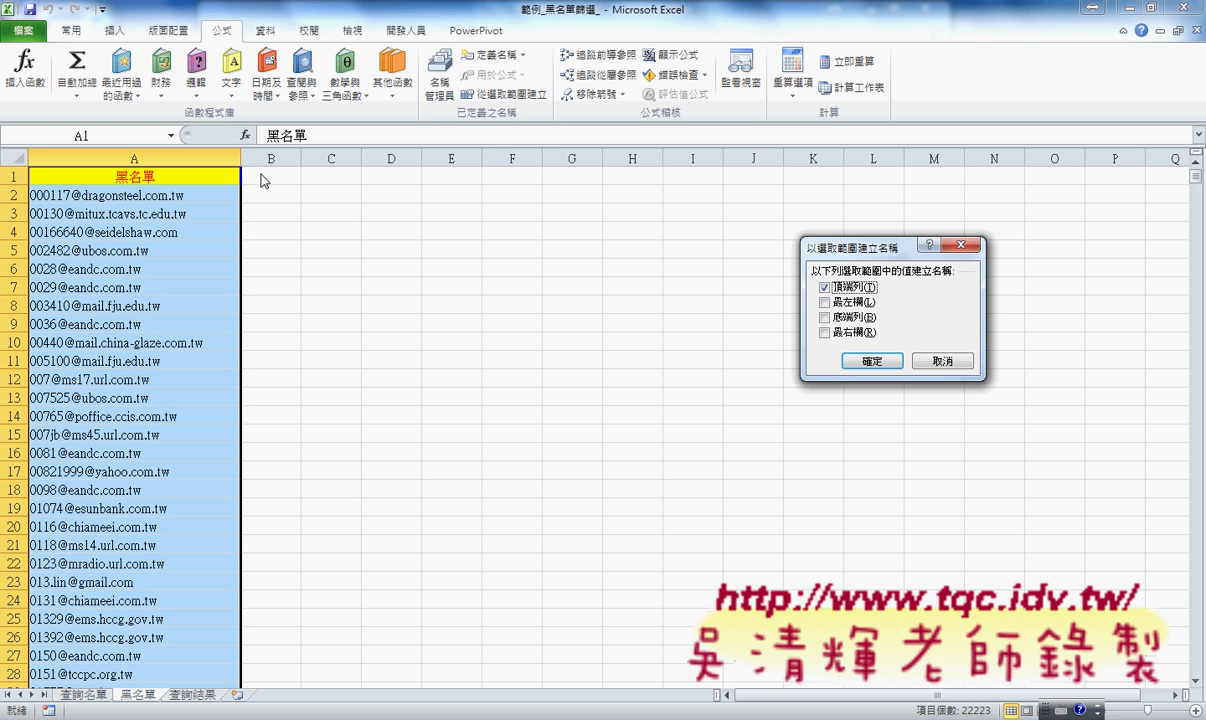
{"action": "left_click", "coordinate": [872, 361]}
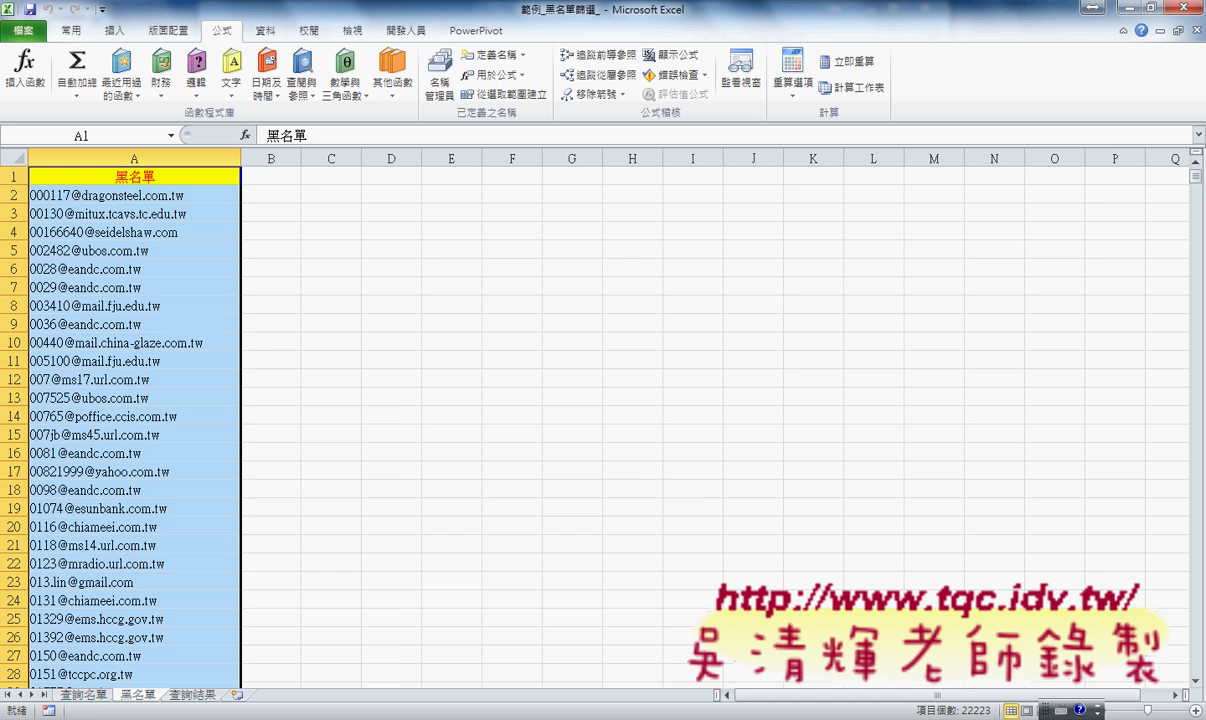
{"action": "left_click", "coordinate": [84, 694]}
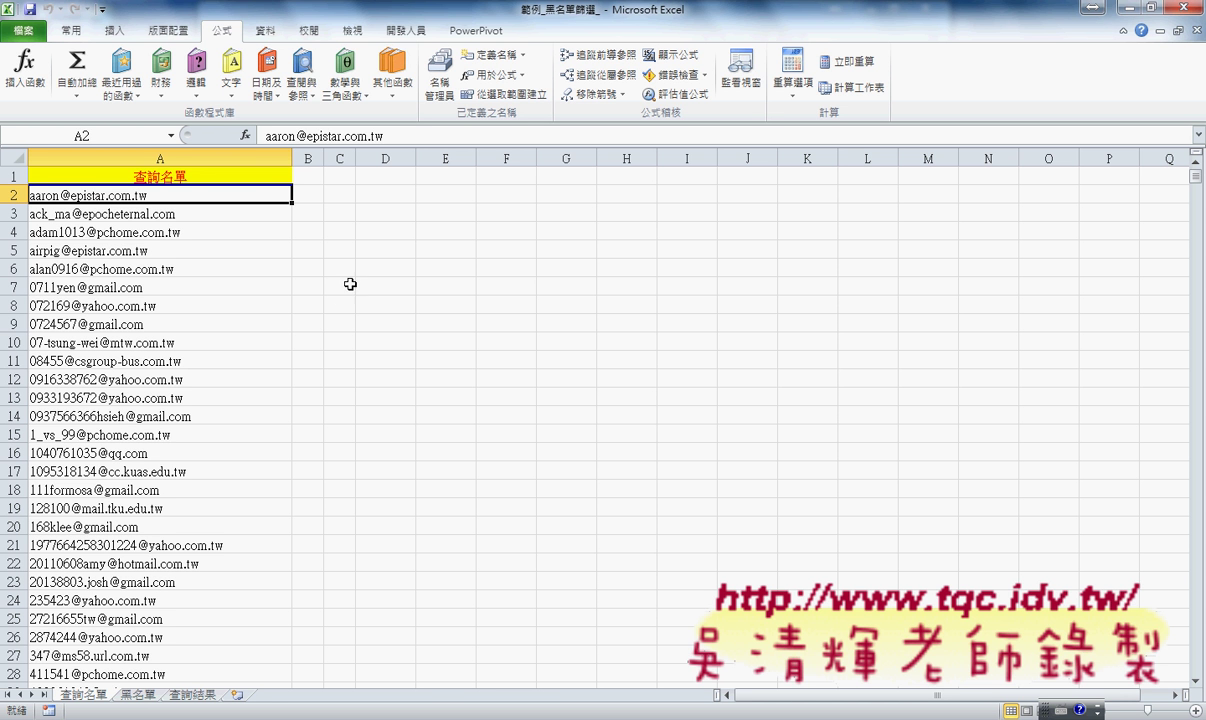
Enter =COUNTIF(黑名單,A2) in B2, using F3 to paste the 黑名單 name
{"action": "left_click", "coordinate": [312, 194]}
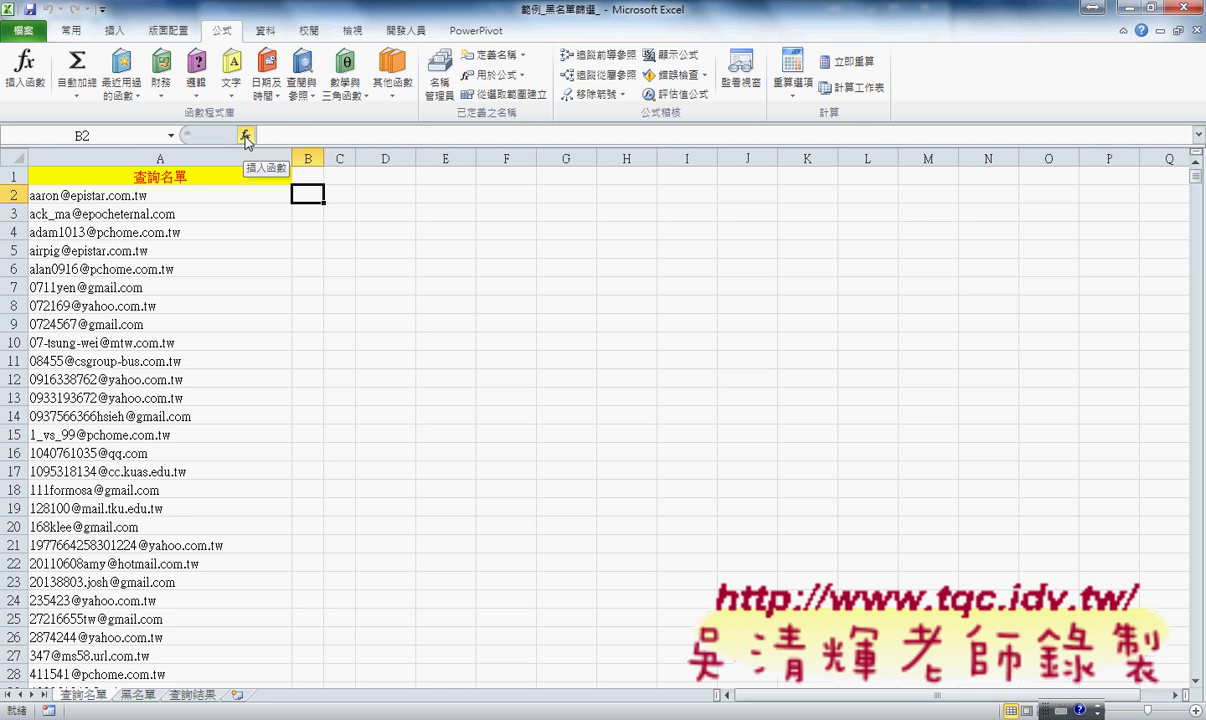
{"action": "left_click", "coordinate": [245, 136]}
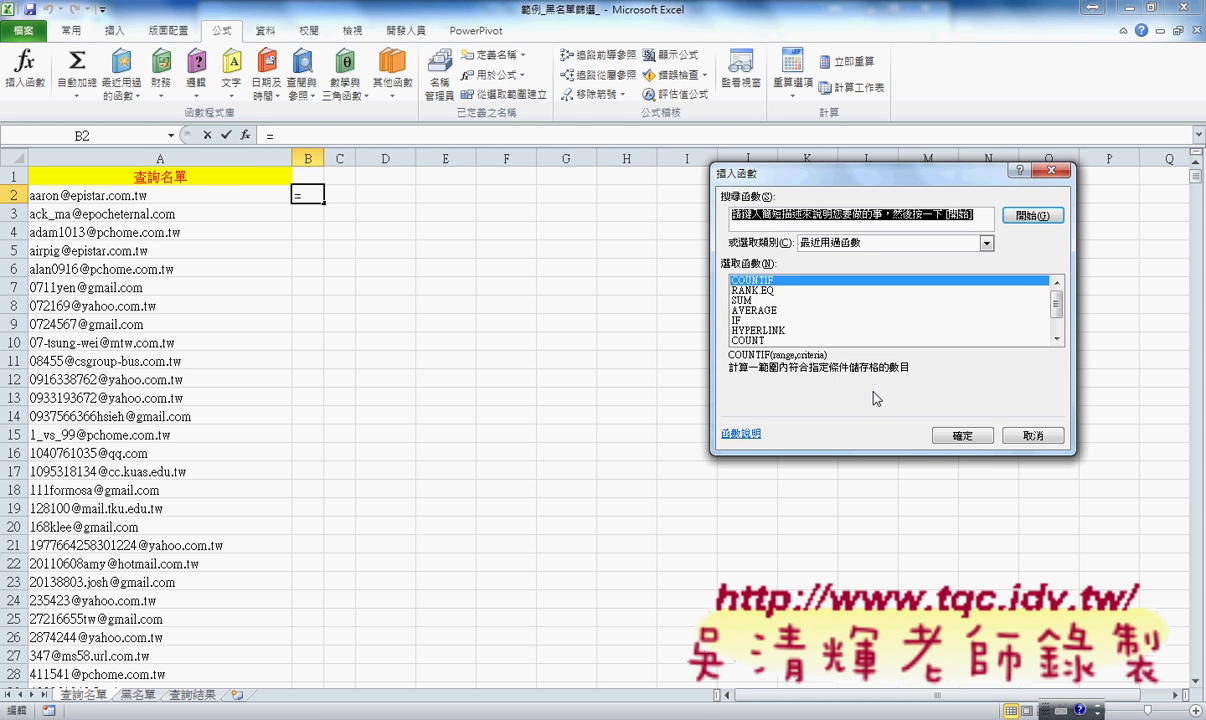
{"action": "left_click", "coordinate": [958, 436]}
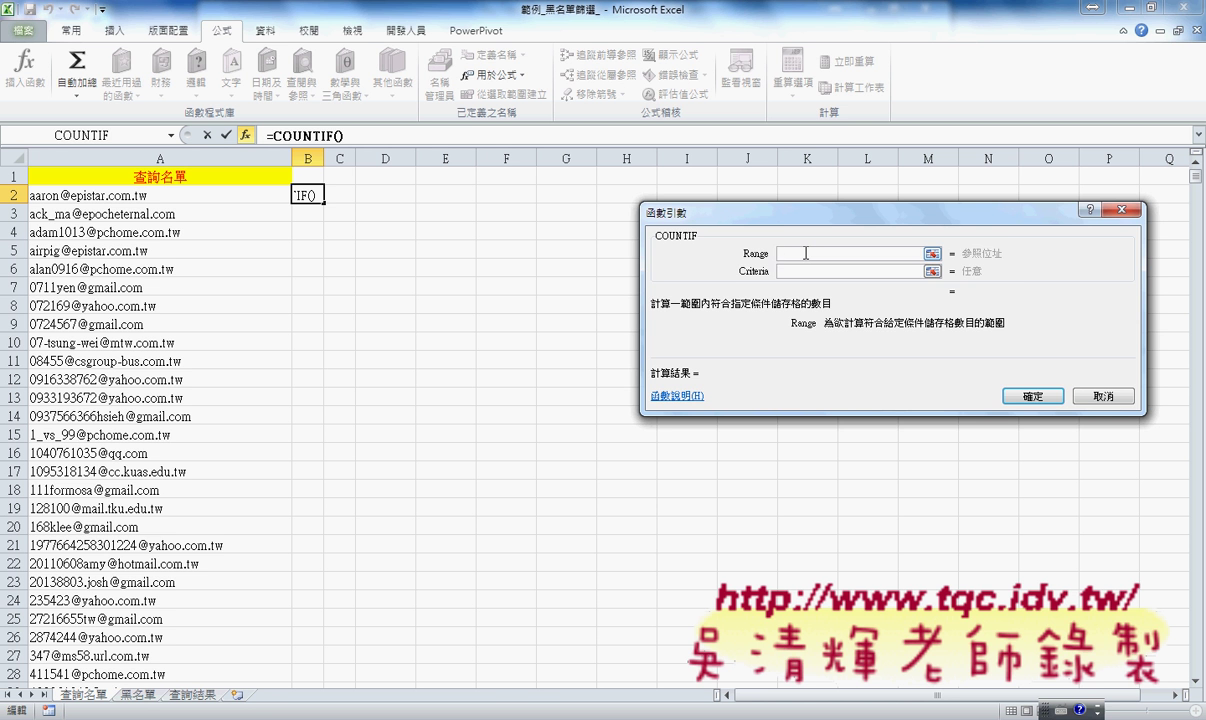
{"action": "key", "text": "F3"}
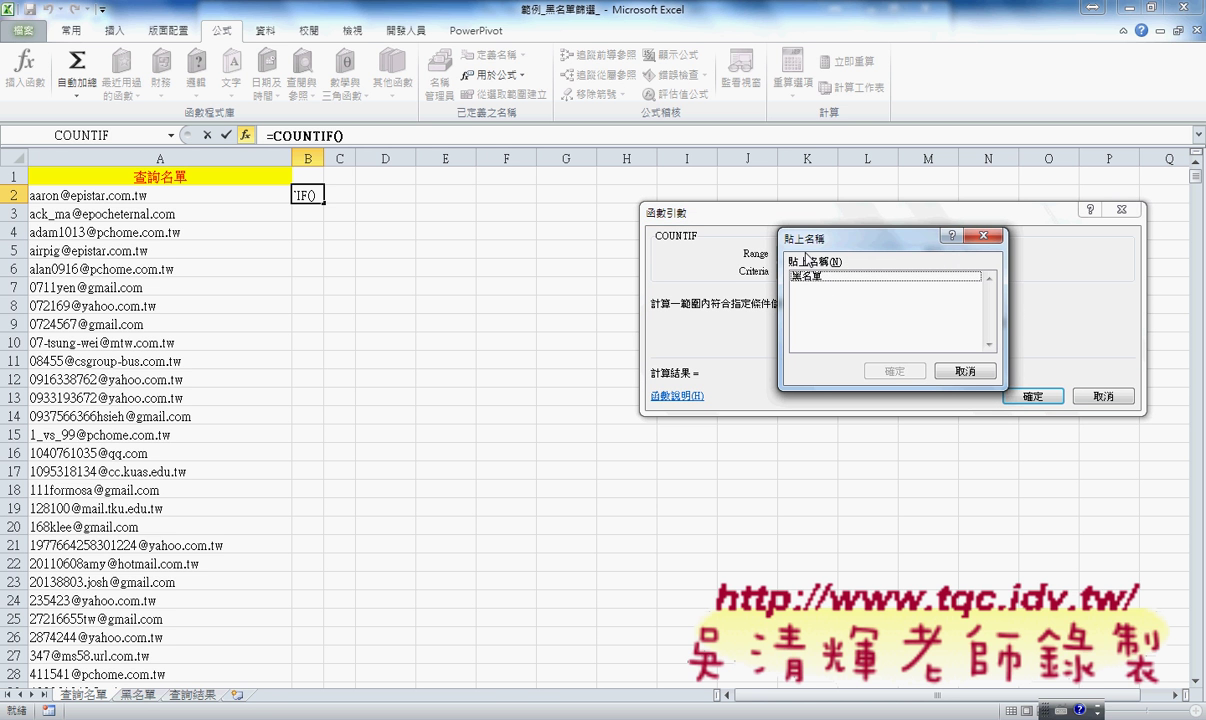
{"action": "left_click", "coordinate": [821, 275]}
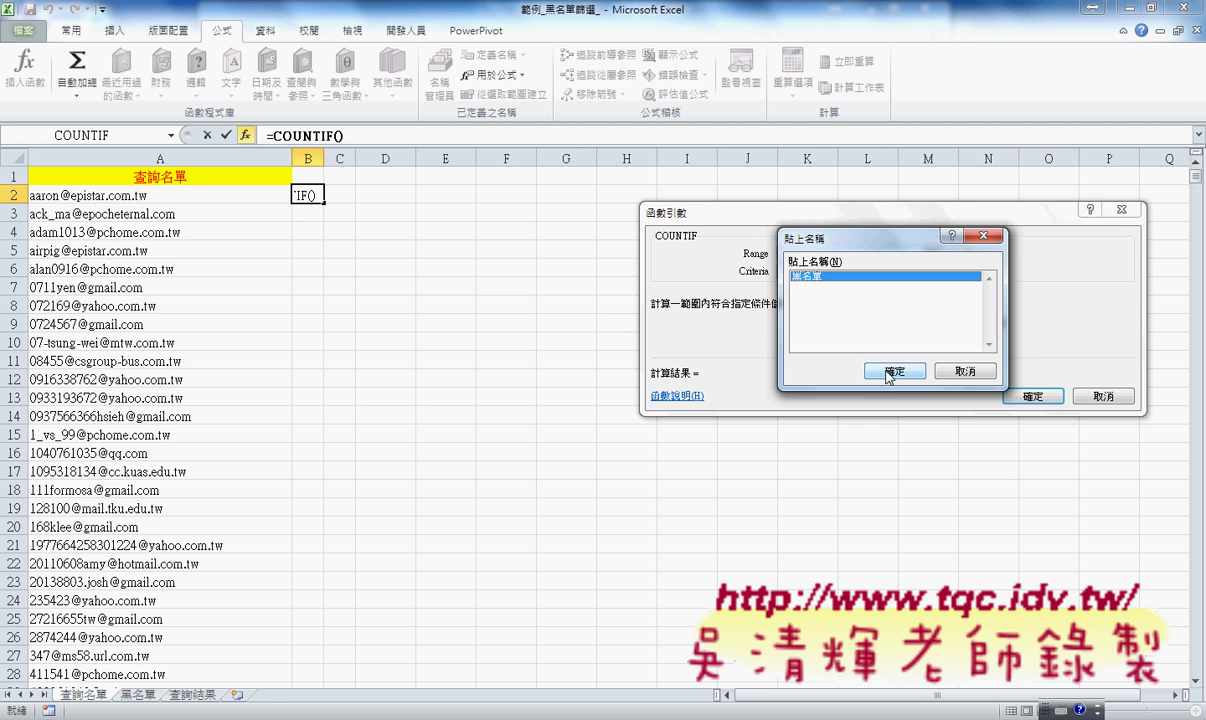
{"action": "left_click", "coordinate": [894, 372]}
{"action": "left_click", "coordinate": [806, 272]}
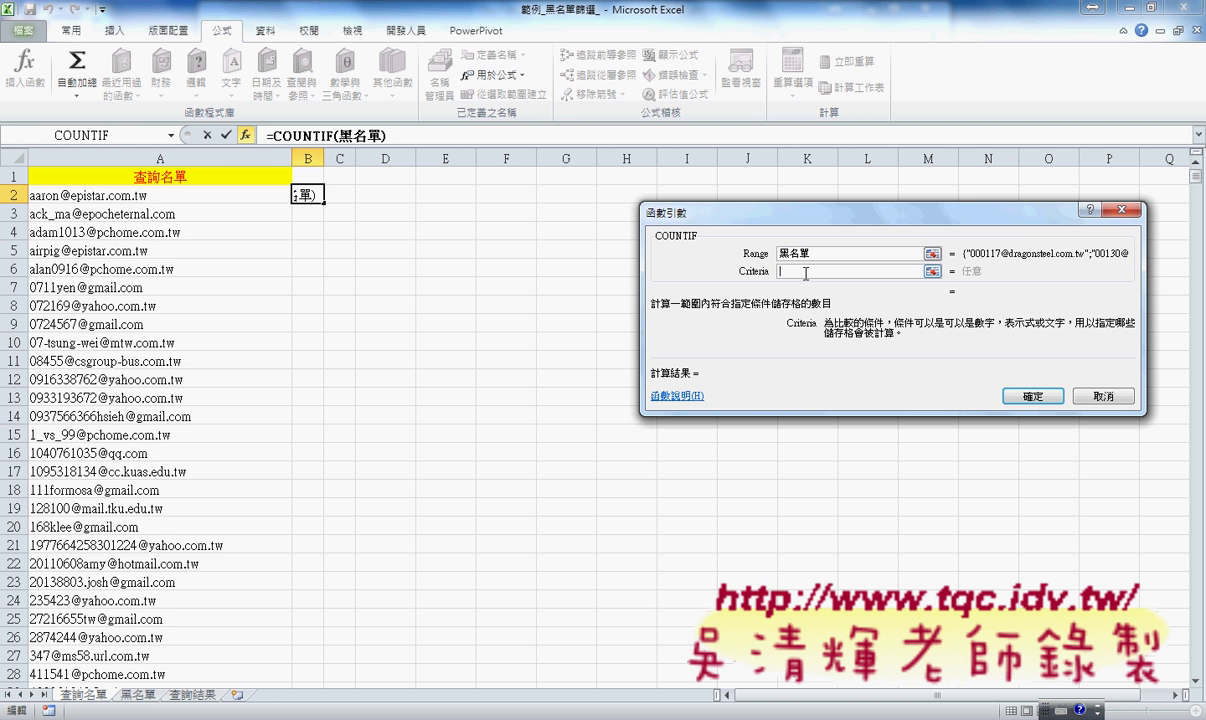
{"action": "left_click", "coordinate": [202, 195]}
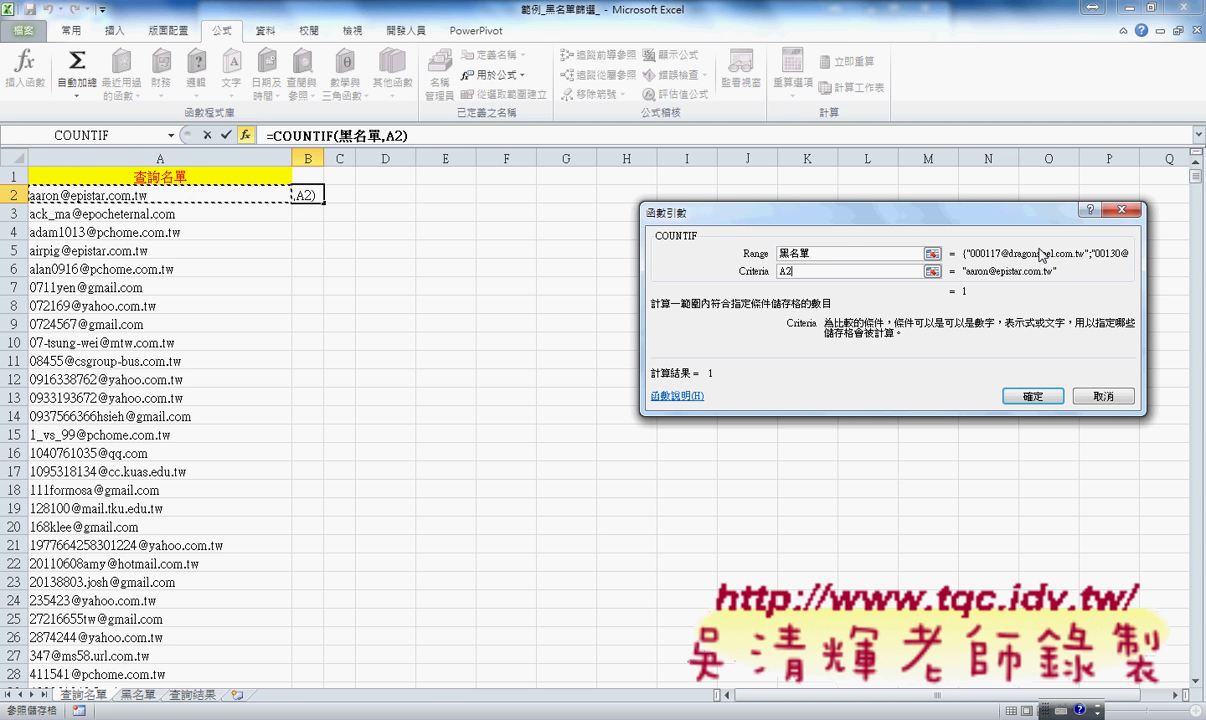
{"action": "left_click", "coordinate": [1033, 397]}
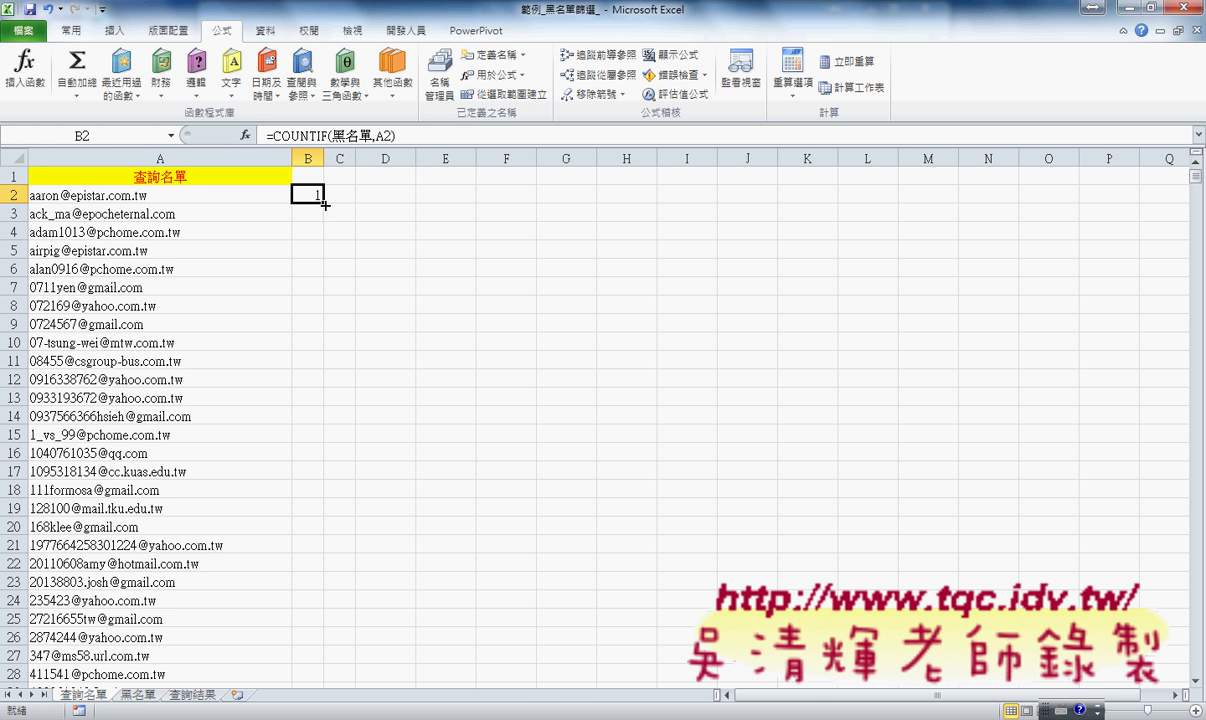
Fill the COUNTIF formula down column B and check rows 2–6 are flagged 1
{"action": "double_click", "coordinate": [324, 204]}
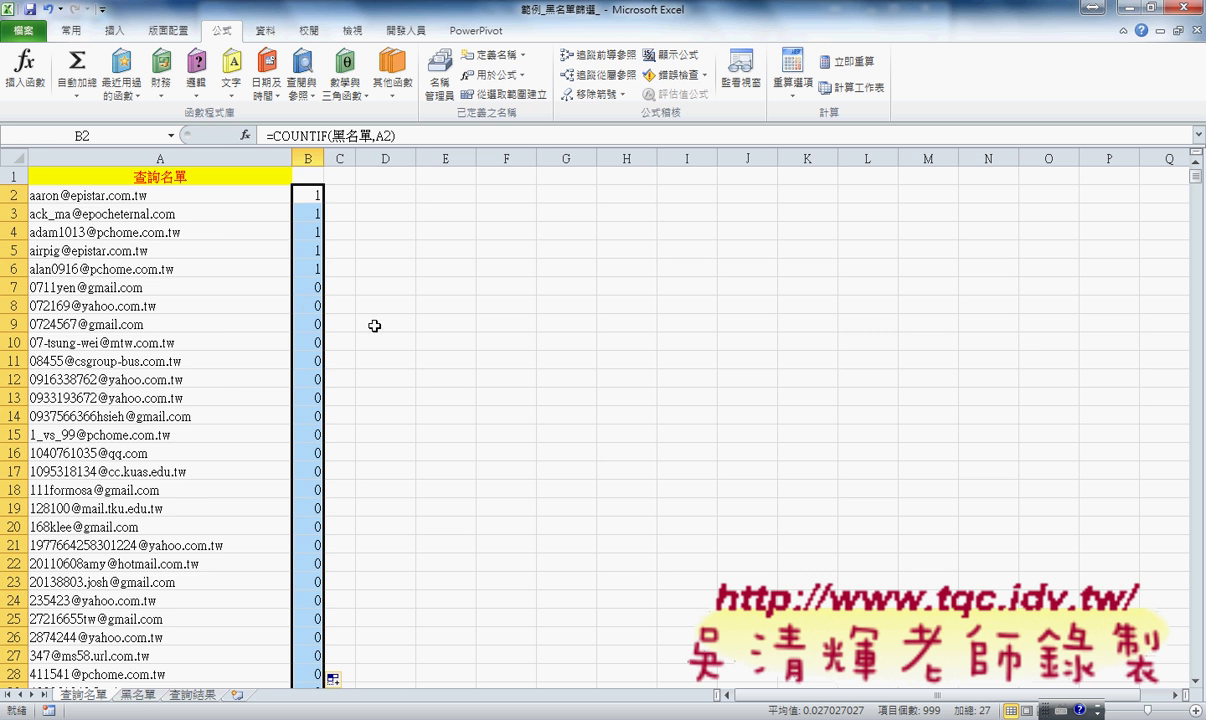
{"action": "scroll", "coordinate": [374, 326], "scroll_direction": "down", "scroll_amount": 1}
{"action": "scroll", "coordinate": [379, 320], "scroll_direction": "up", "scroll_amount": 1}
{"action": "left_click_drag", "start_coordinate": [318, 193], "coordinate": [318, 269]}
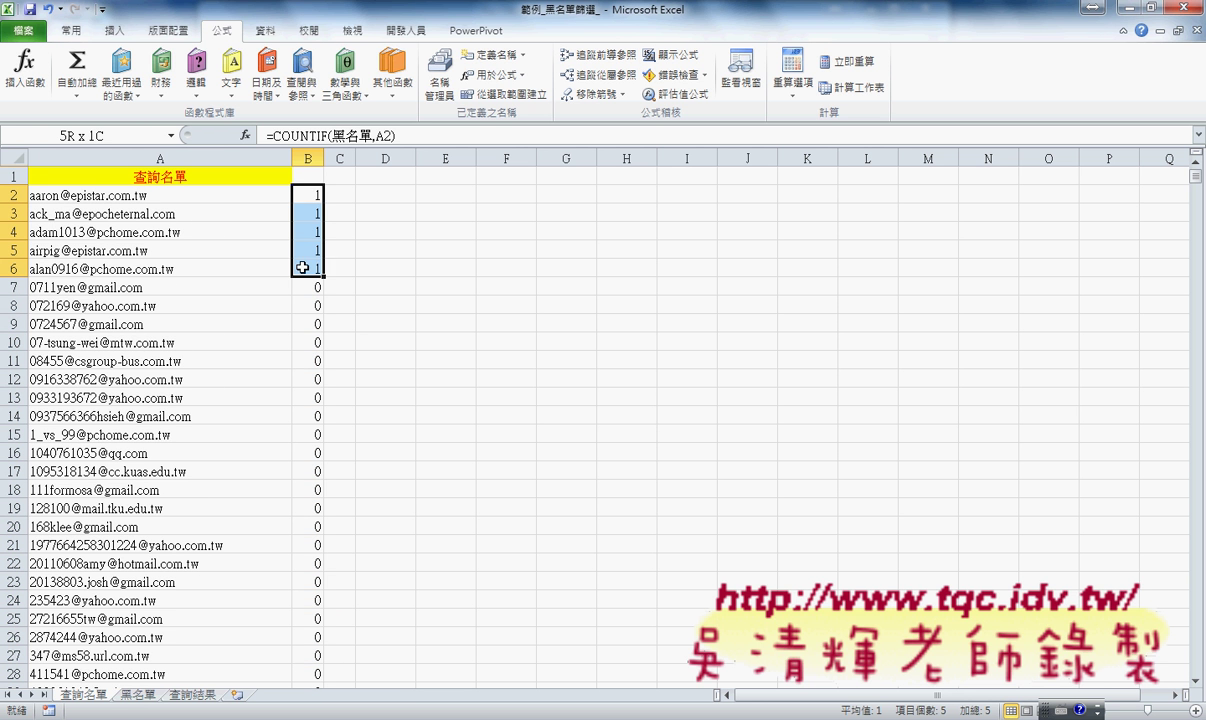
{"action": "left_click_drag", "start_coordinate": [318, 269], "coordinate": [175, 245]}
{"action": "left_click_drag", "start_coordinate": [316, 193], "coordinate": [250, 266]}
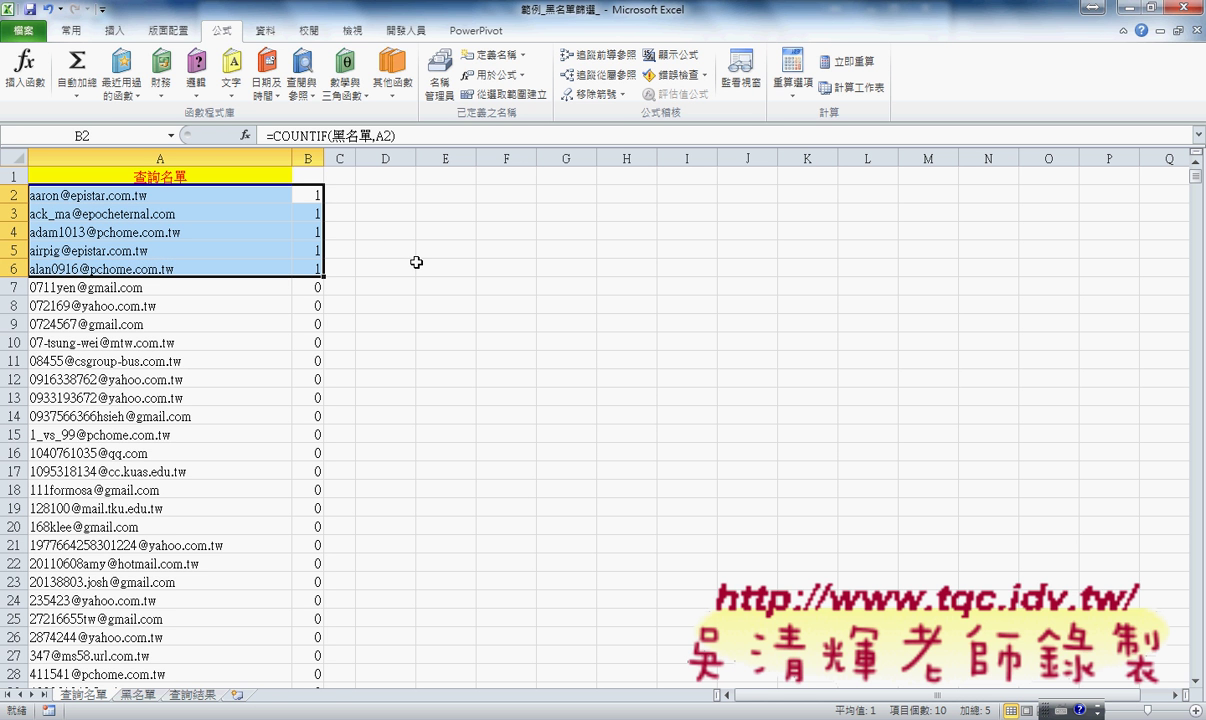
{"action": "left_click", "coordinate": [246, 177]}
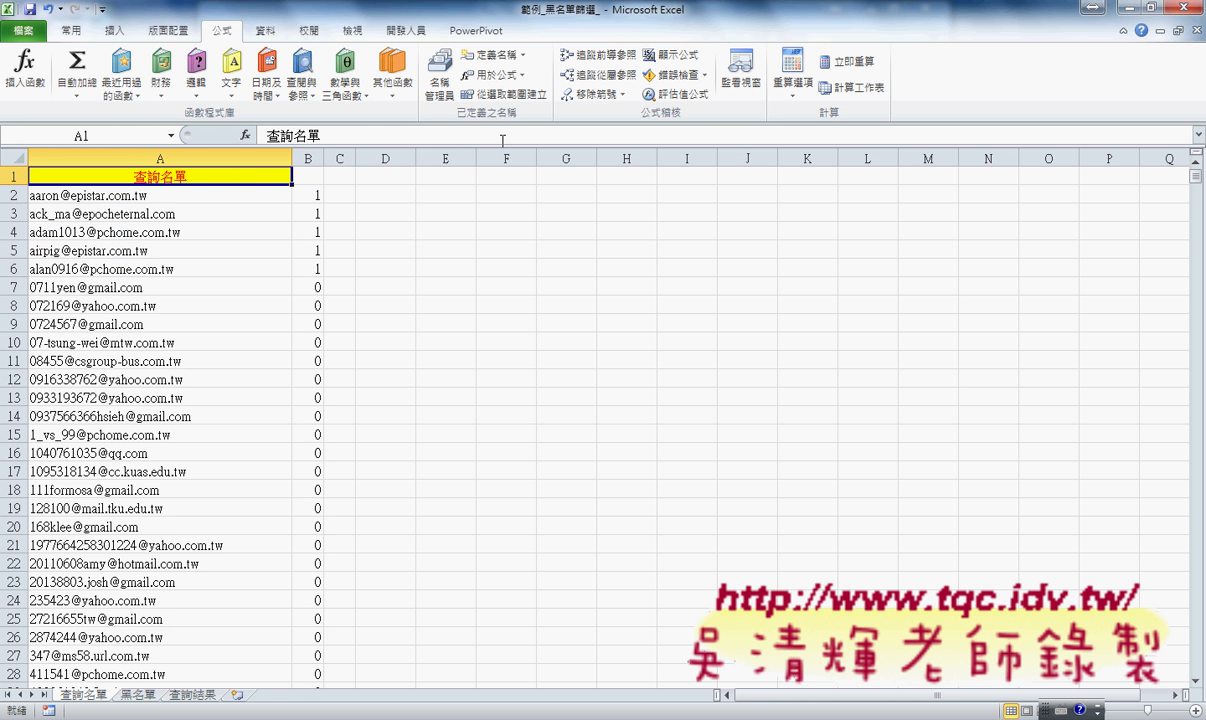
Turn on AutoFilter and uncheck 0 in column B, leaving 27 of 999 records
{"action": "left_click", "coordinate": [263, 30]}
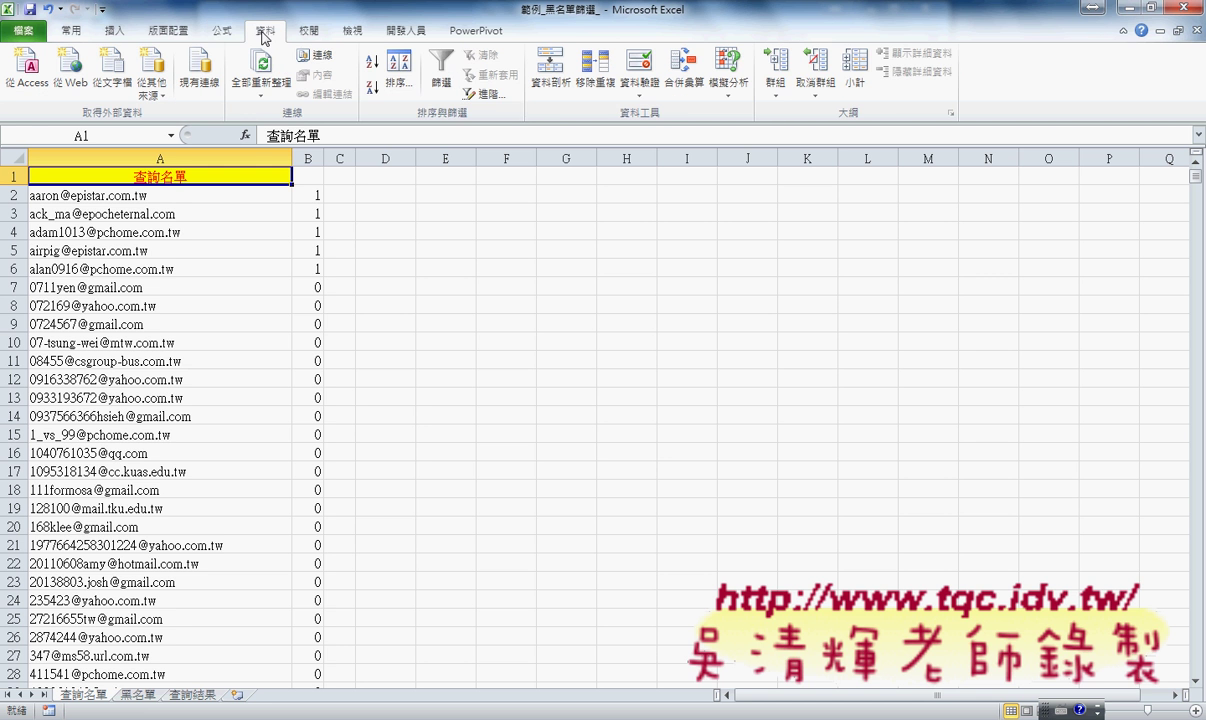
{"action": "left_click", "coordinate": [438, 82]}
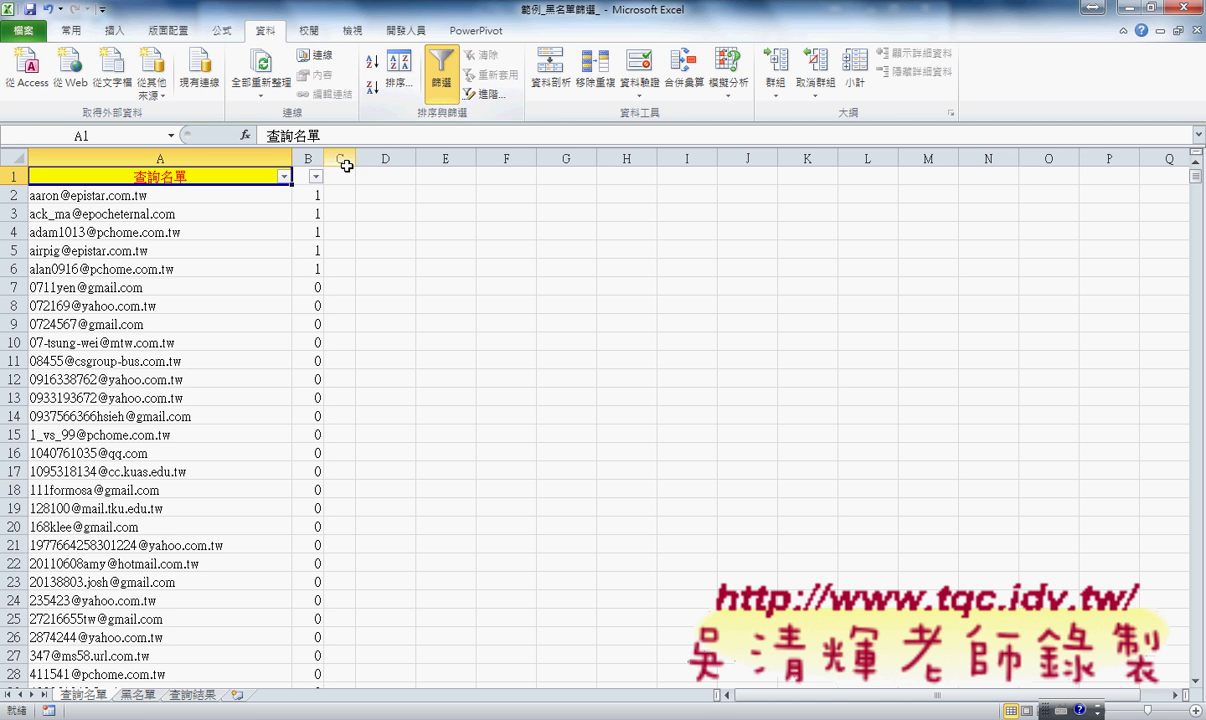
{"action": "left_click", "coordinate": [315, 176]}
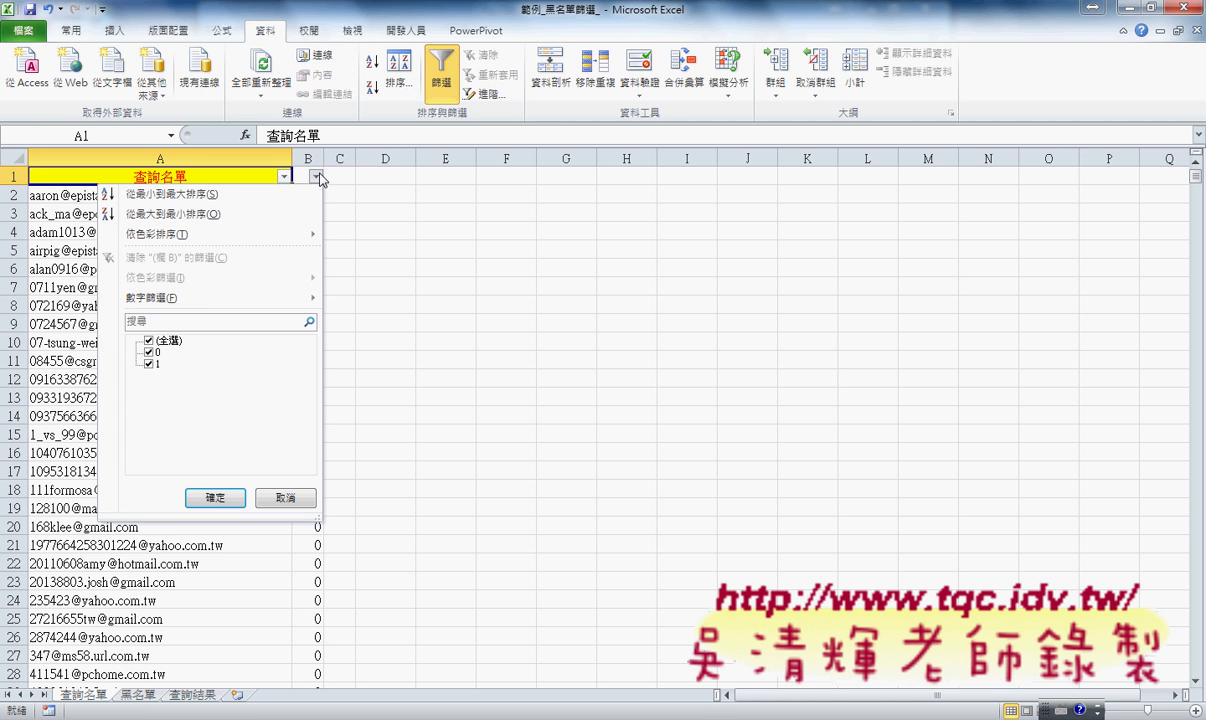
{"action": "left_click", "coordinate": [149, 352]}
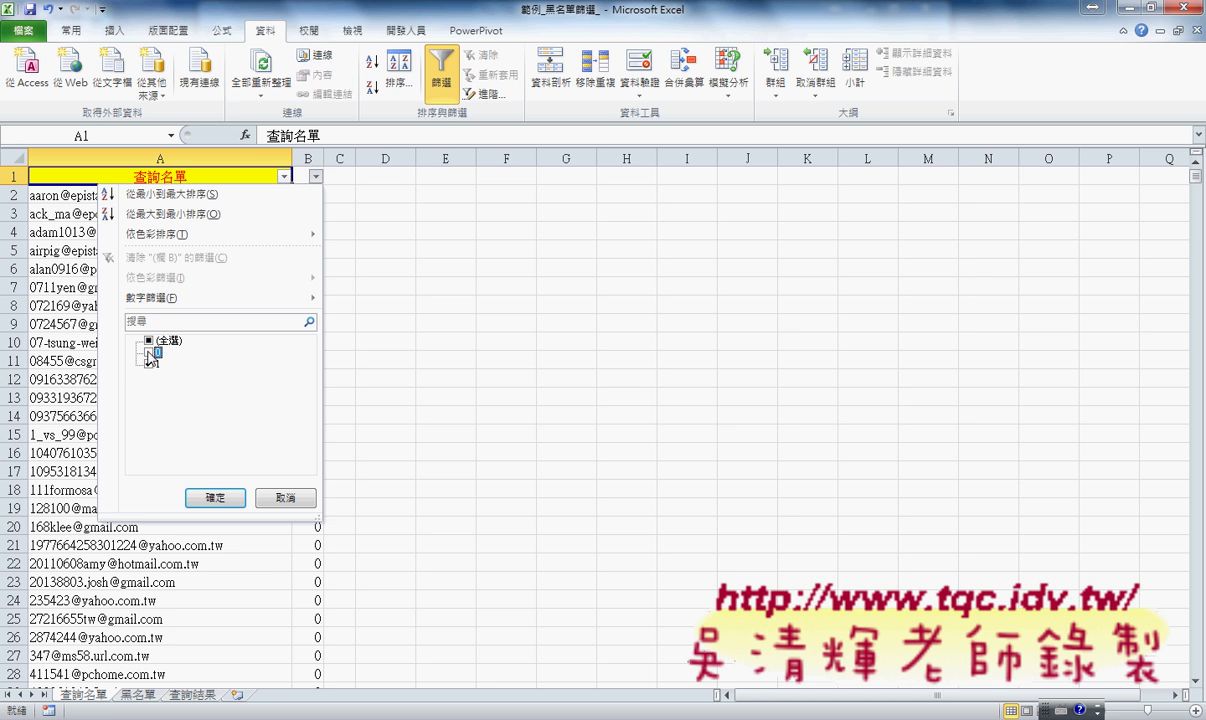
{"action": "left_click", "coordinate": [214, 496]}
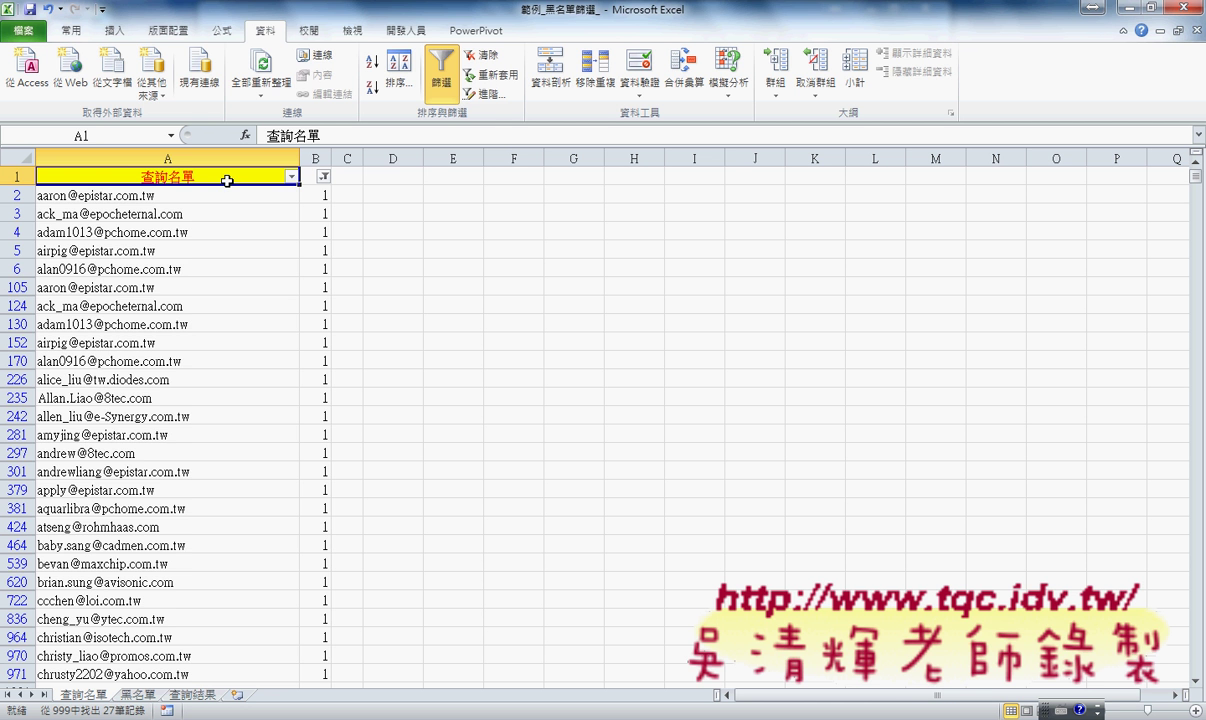
Copy the filtered column A emails into A1 of 查詢結果, then switch back to PowerPoint
{"action": "key", "text": "ctrl+shift+Down"}
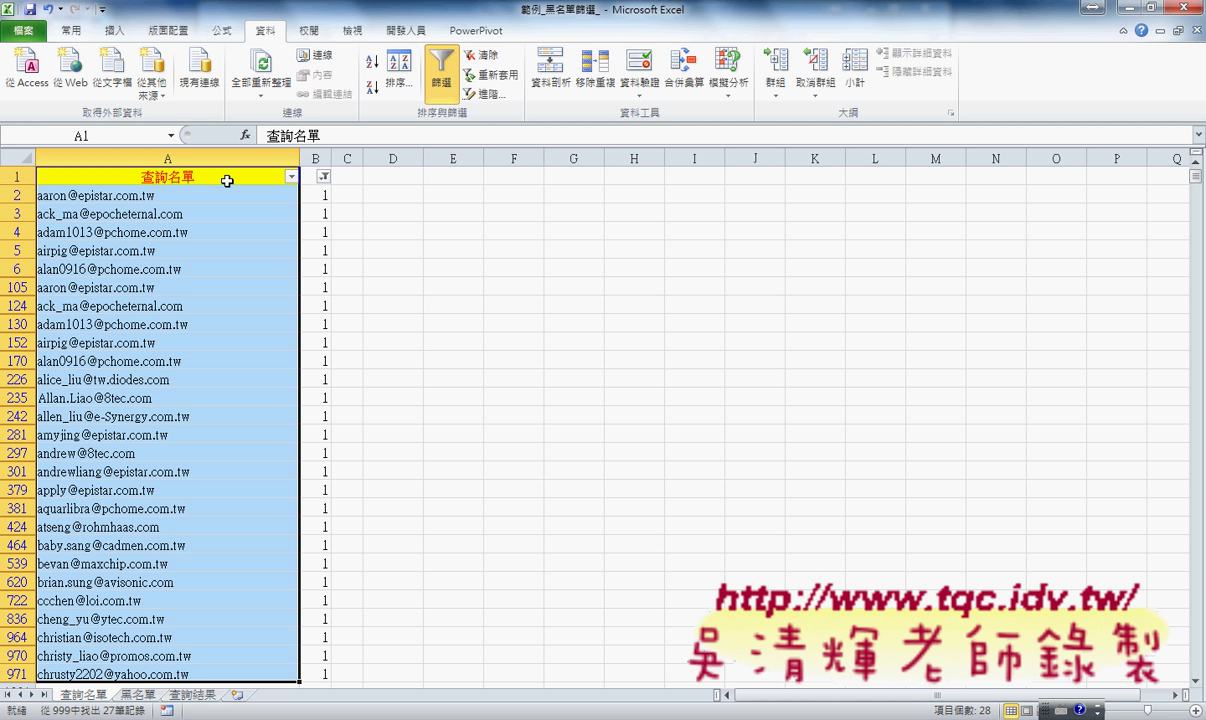
{"action": "key", "text": "ctrl+c"}
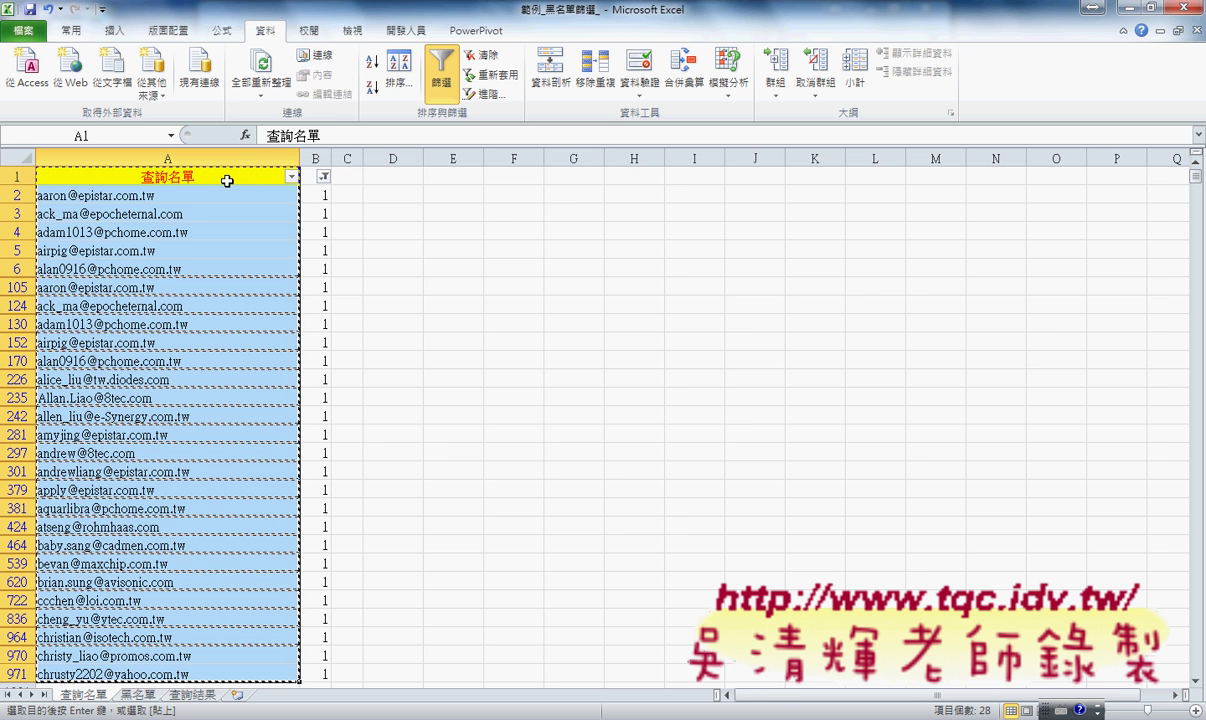
{"action": "left_click", "coordinate": [192, 694]}
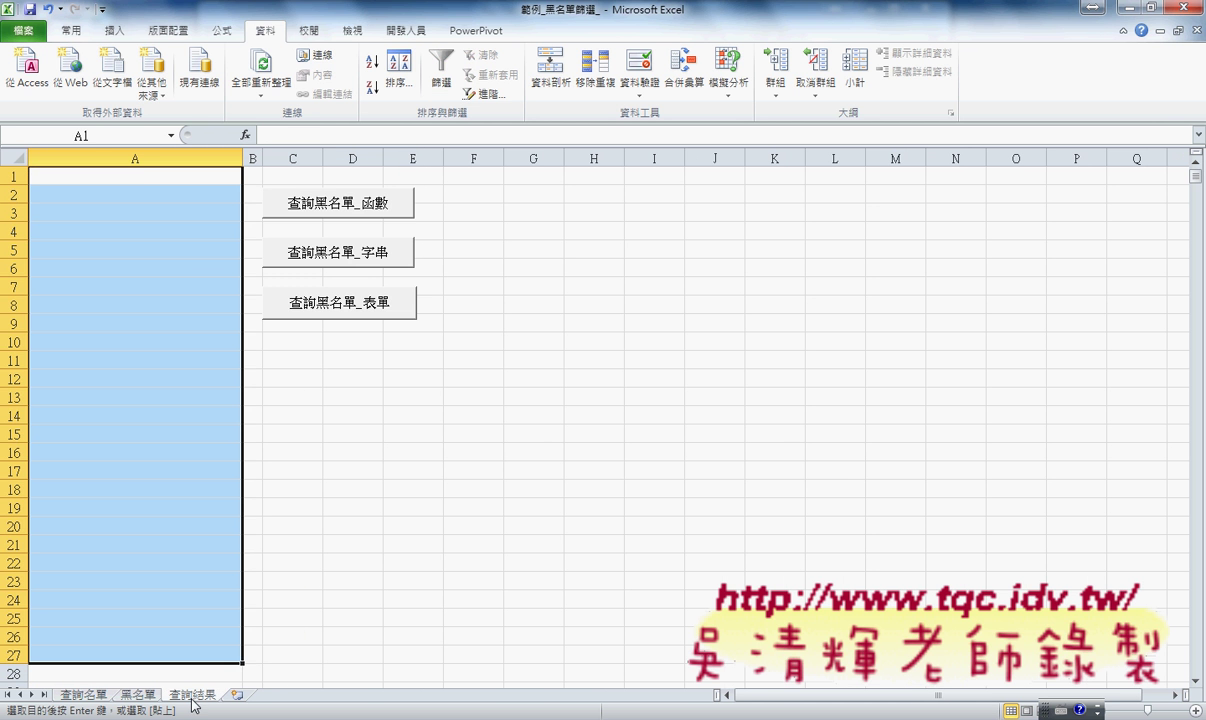
{"action": "left_click", "coordinate": [142, 175]}
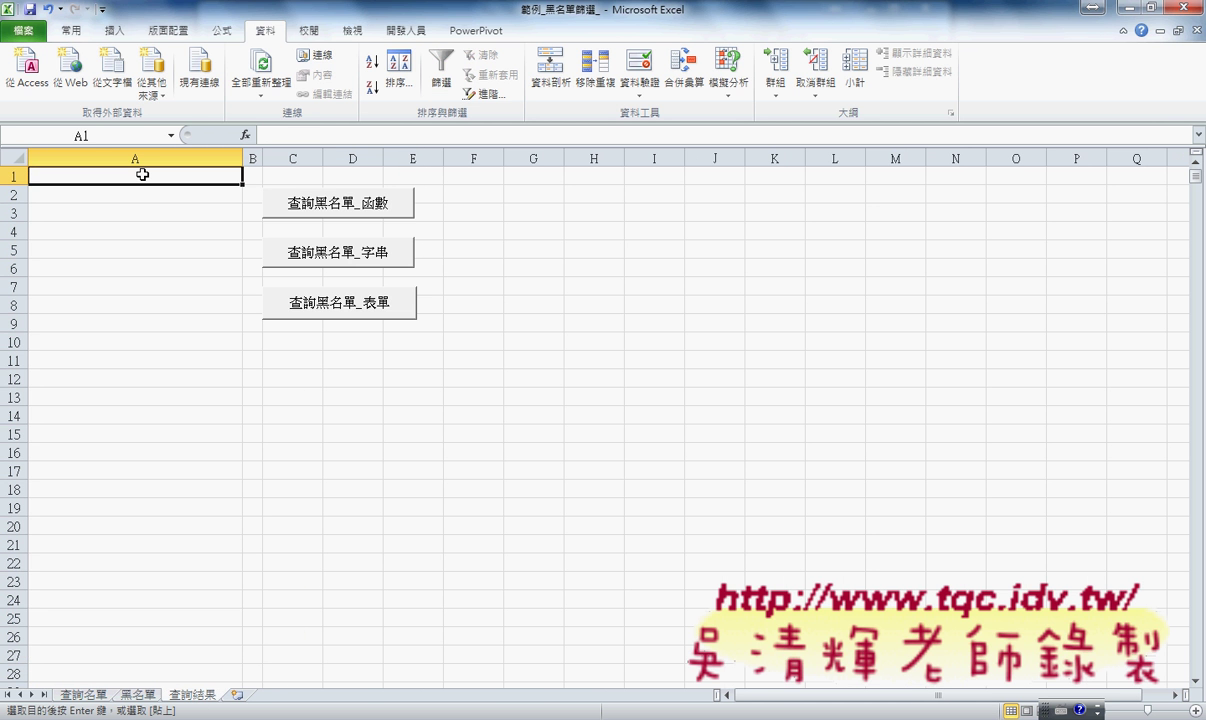
{"action": "key", "text": "ctrl+v"}
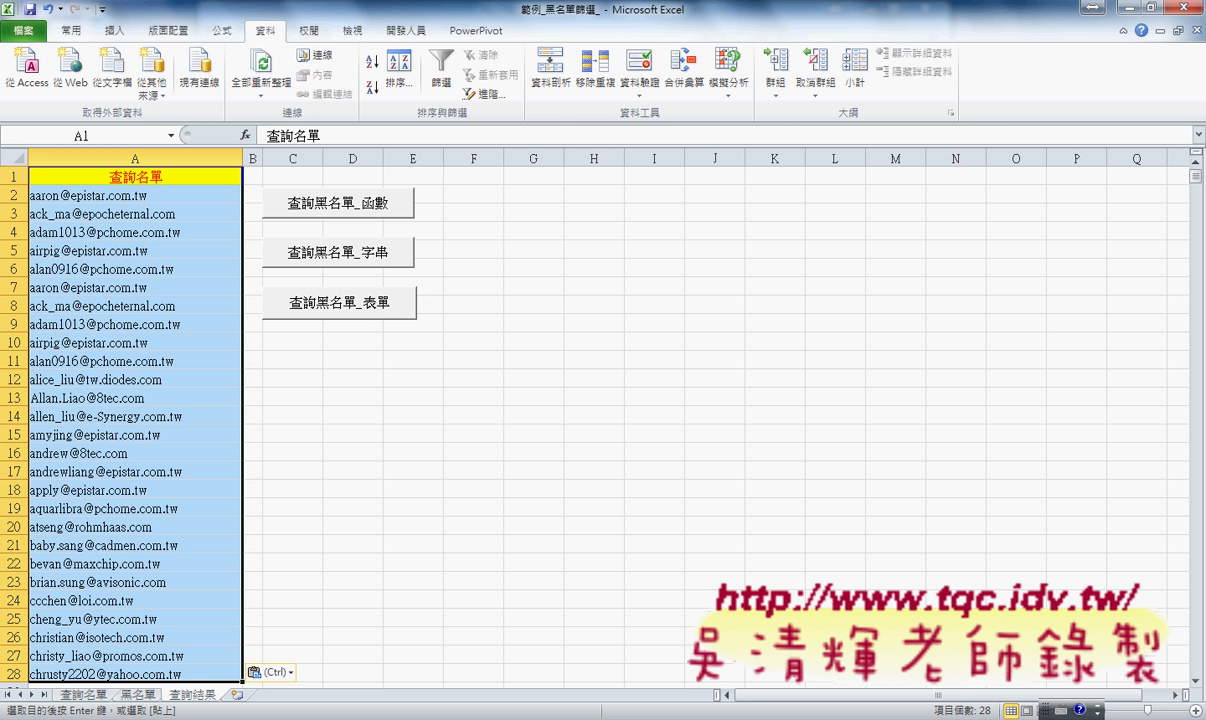
{"action": "key", "text": "alt+Tab"}
{"action": "scroll", "coordinate": [456, 512], "scroll_direction": "down", "scroll_amount": 1}
Scroll the PowerPoint slides down to slide 69, then bring Excel back to the front
{"action": "scroll", "coordinate": [456, 512], "scroll_direction": "down", "scroll_amount": 1}
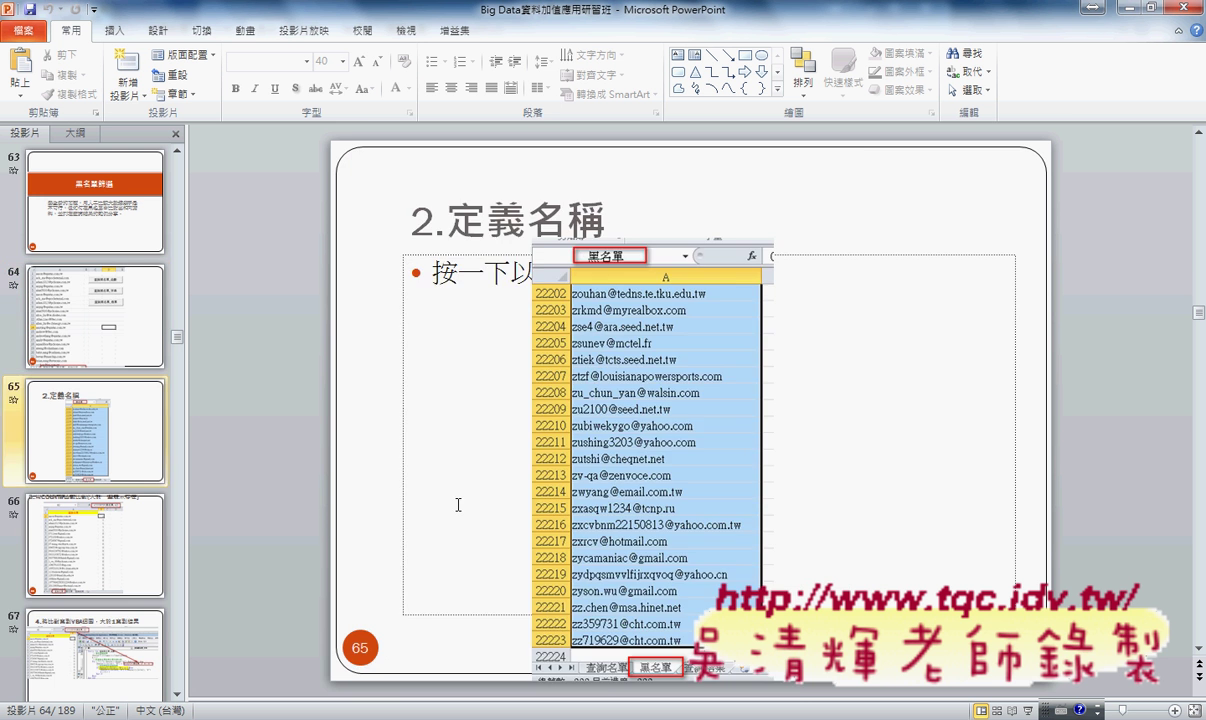
{"action": "scroll", "coordinate": [456, 512], "scroll_direction": "down", "scroll_amount": 1}
{"action": "scroll", "coordinate": [456, 505], "scroll_direction": "down", "scroll_amount": 1}
{"action": "scroll", "coordinate": [456, 505], "scroll_direction": "down", "scroll_amount": 1}
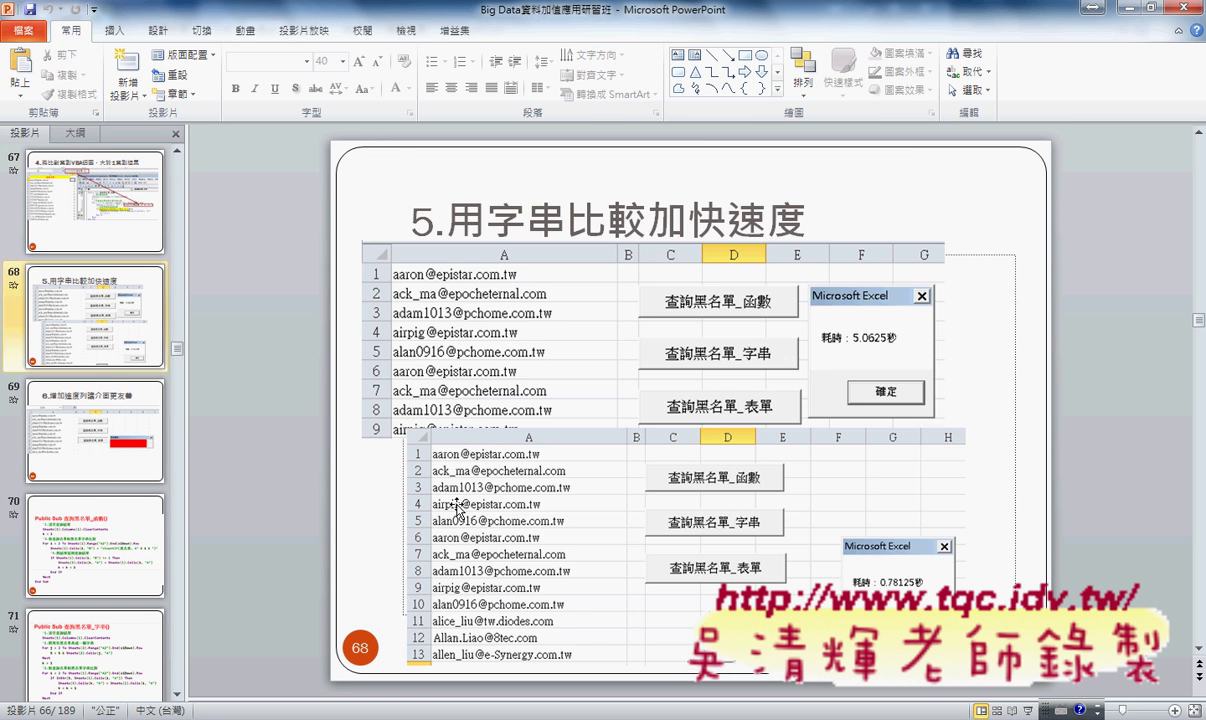
{"action": "scroll", "coordinate": [456, 505], "scroll_direction": "down", "scroll_amount": 1}
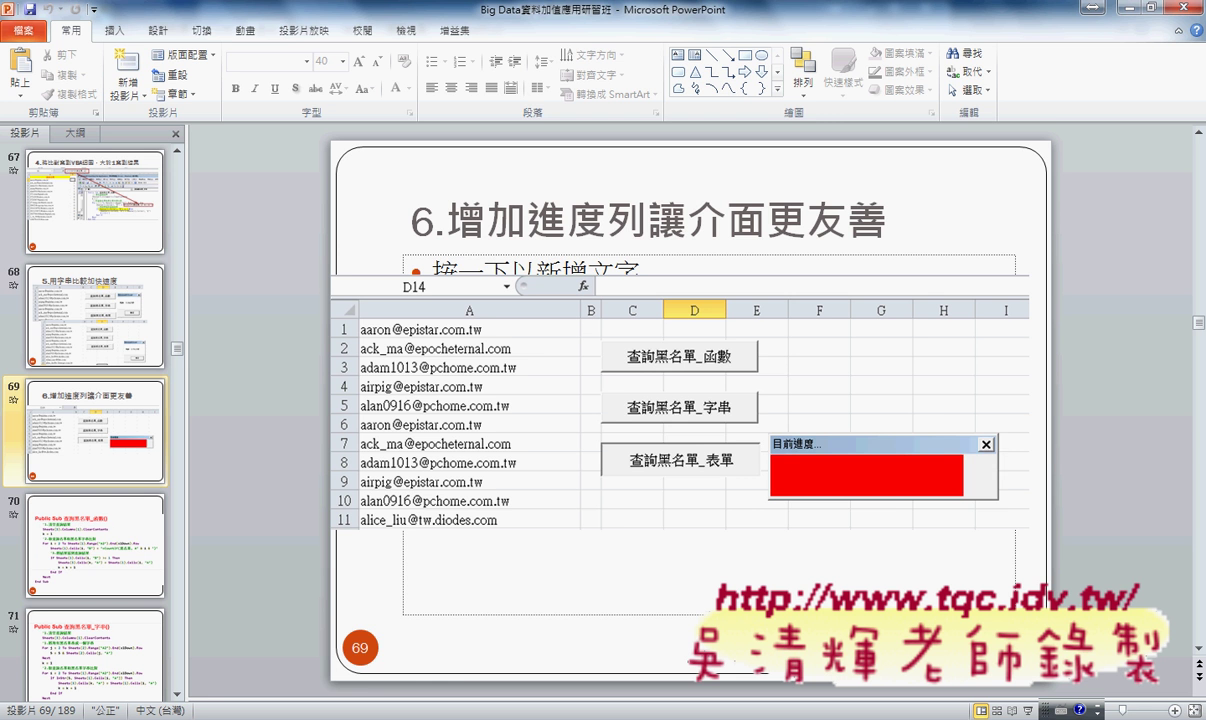
{"action": "left_click", "coordinate": [370, 672]}
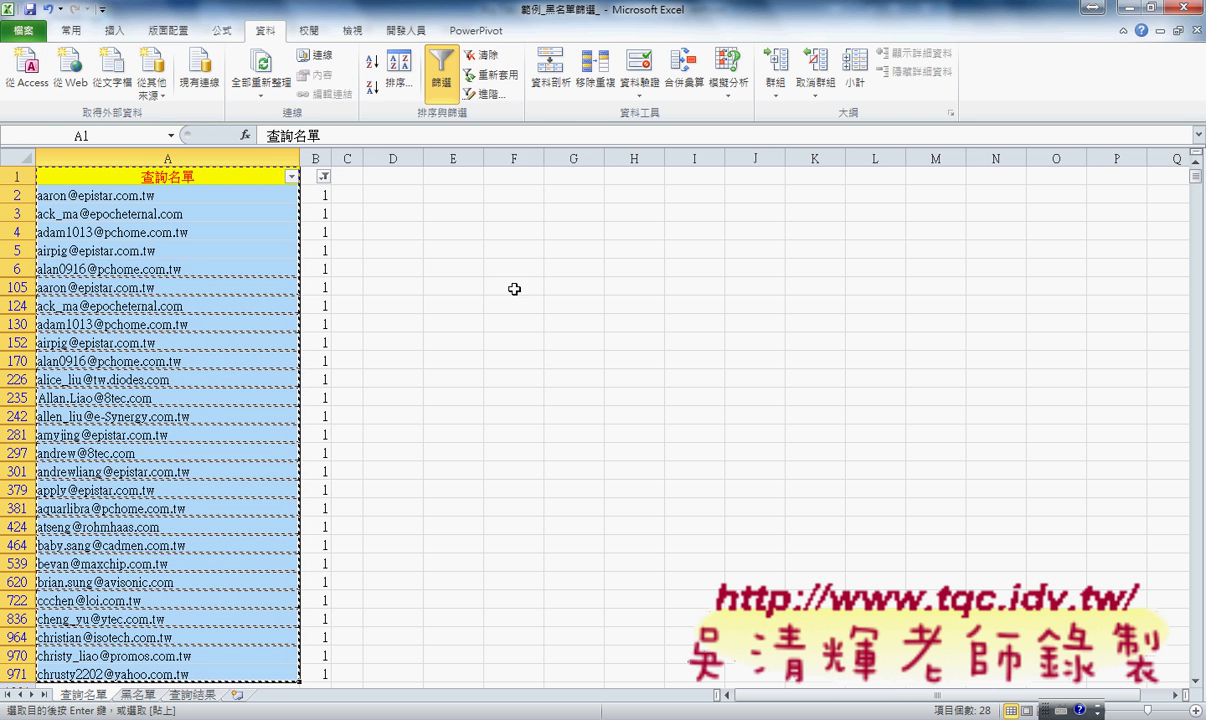
Turn off the AutoFilter on 查詢名單 so every row shows, then view the 查詢結果 sheet
{"action": "left_click", "coordinate": [438, 75]}
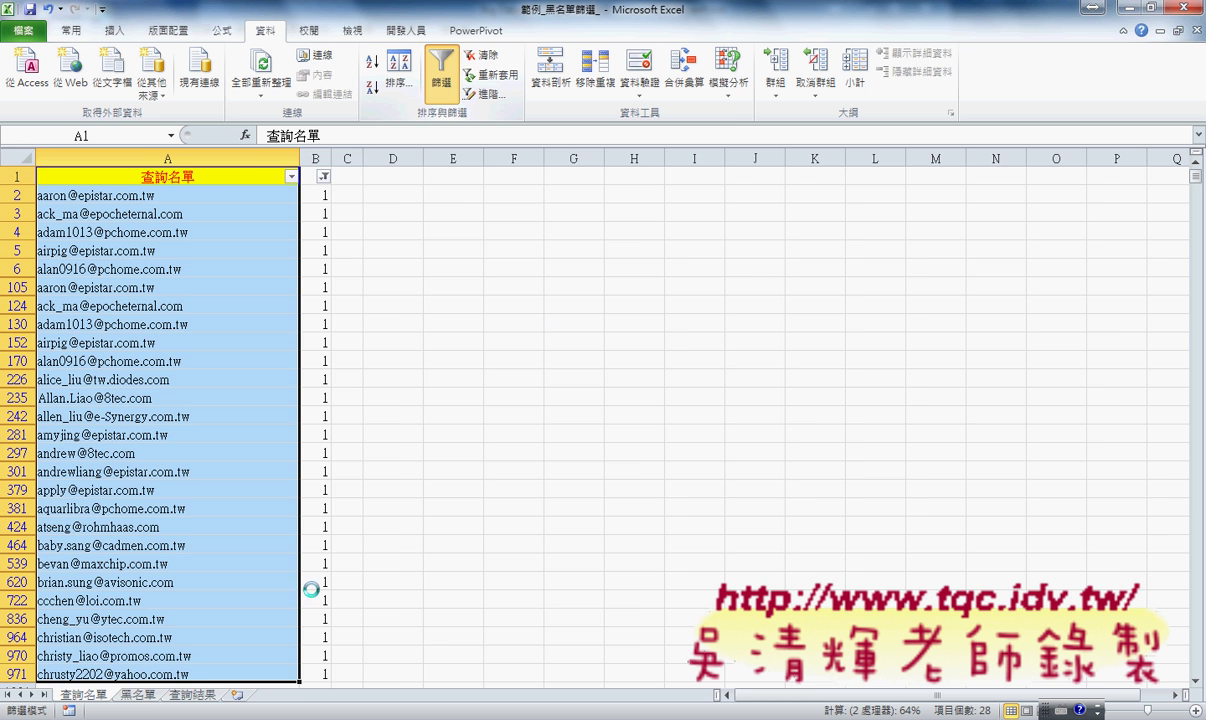
{"action": "left_click", "coordinate": [193, 694]}
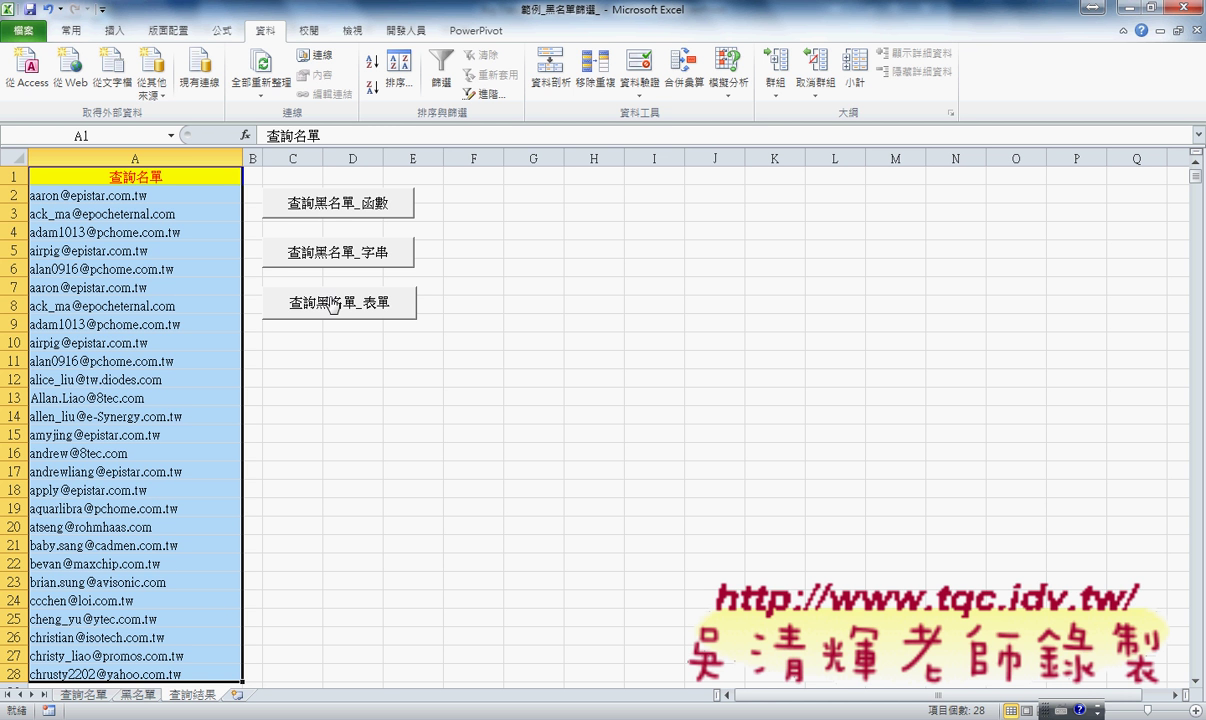
Review the 黑名單 sheet, then return to 查詢名單 to inspect the =COUNTIF(黑名單,A2) formula in B2
{"action": "left_click", "coordinate": [85, 695]}
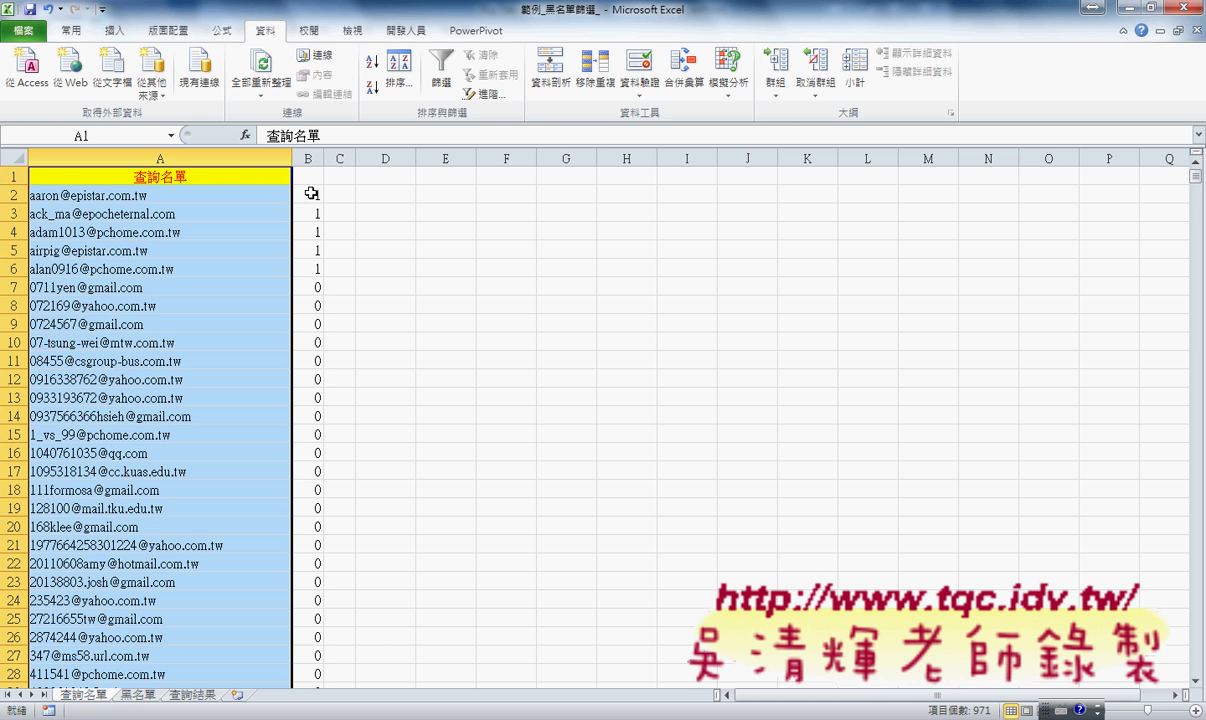
{"action": "left_click", "coordinate": [138, 694]}
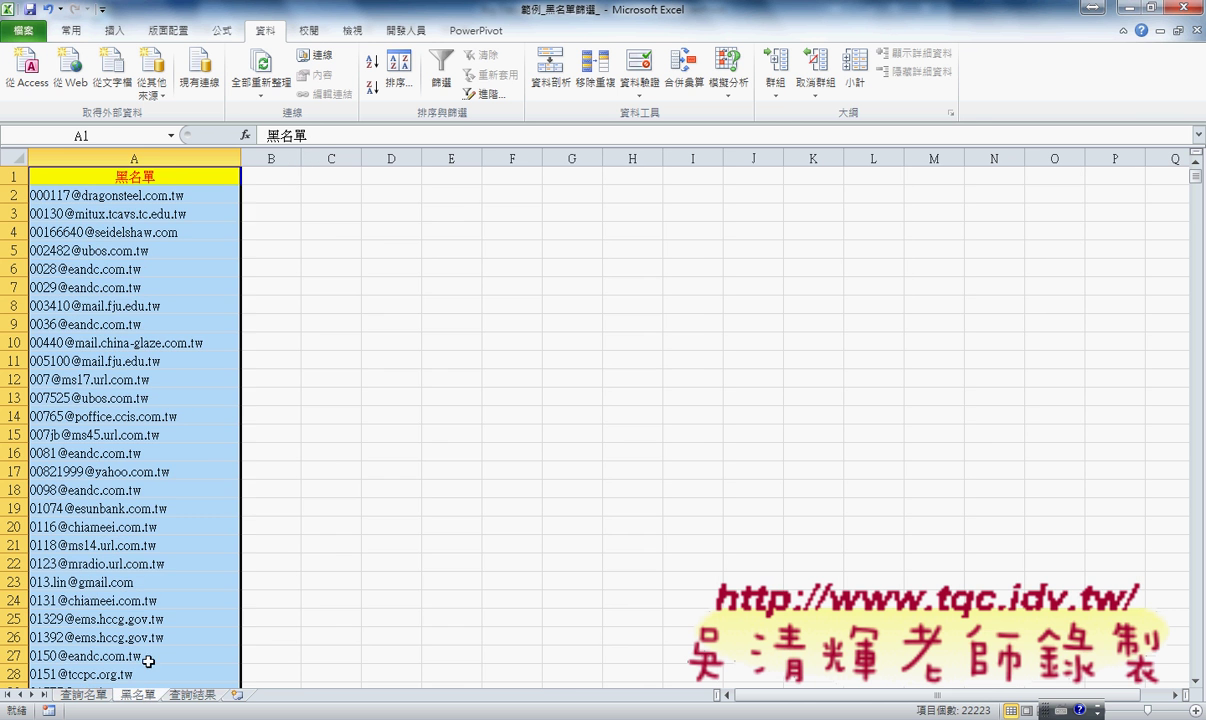
{"action": "left_click", "coordinate": [88, 694]}
{"action": "left_click", "coordinate": [303, 193]}
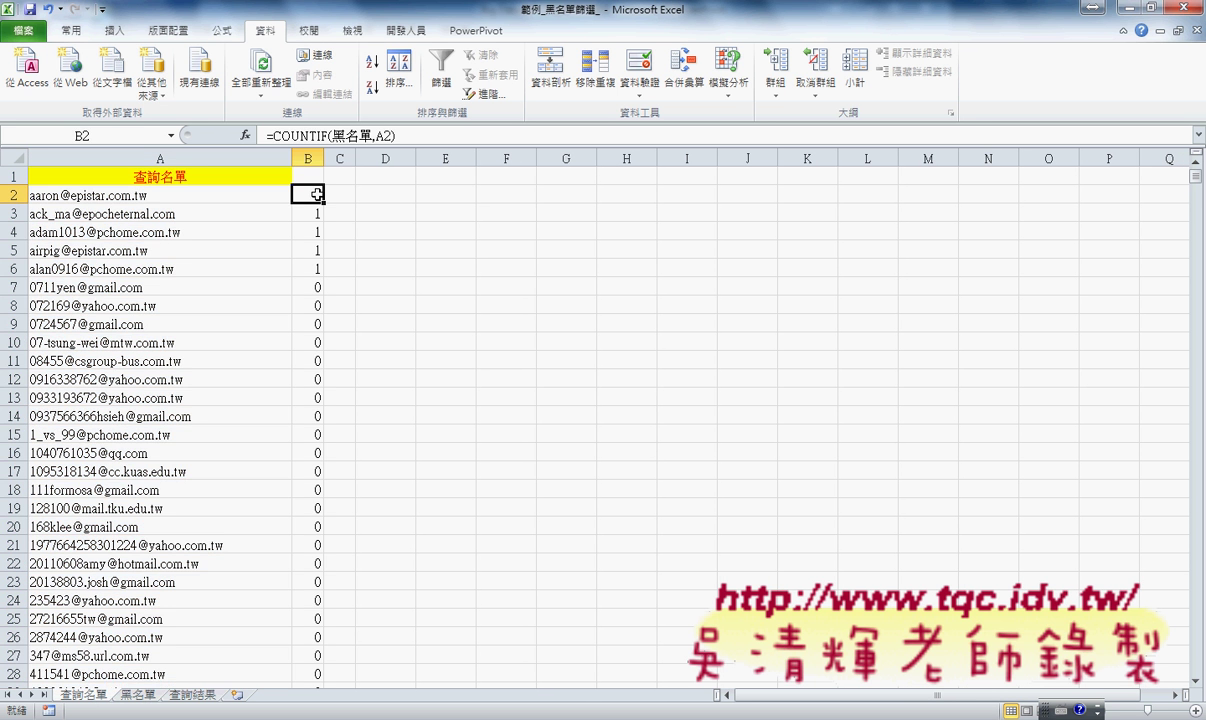